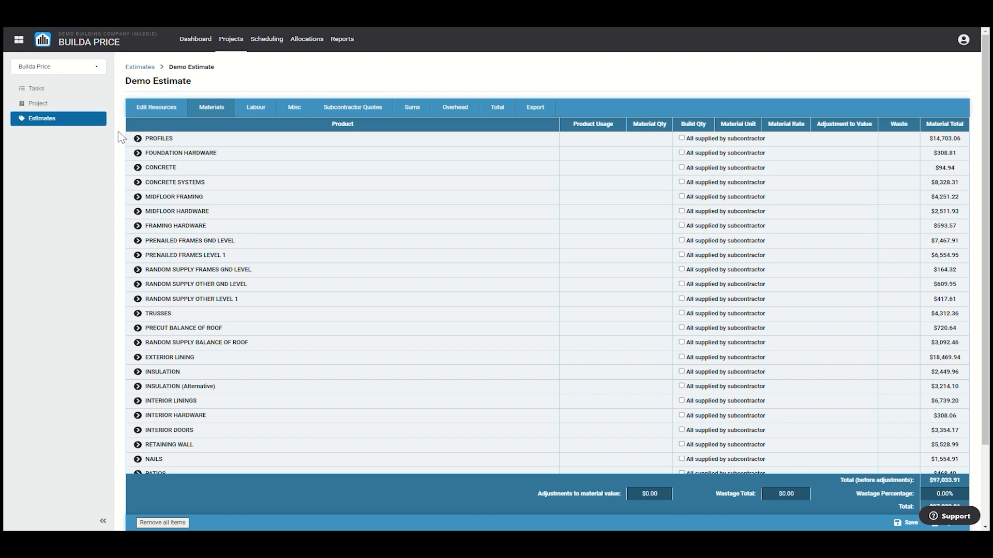
# Step: In Foundation Hardware materials, set the build quantity to 12 for the 50-65MM bar chairs and 7 for the 75-90MM bar chairs
pyautogui.click(137, 153)
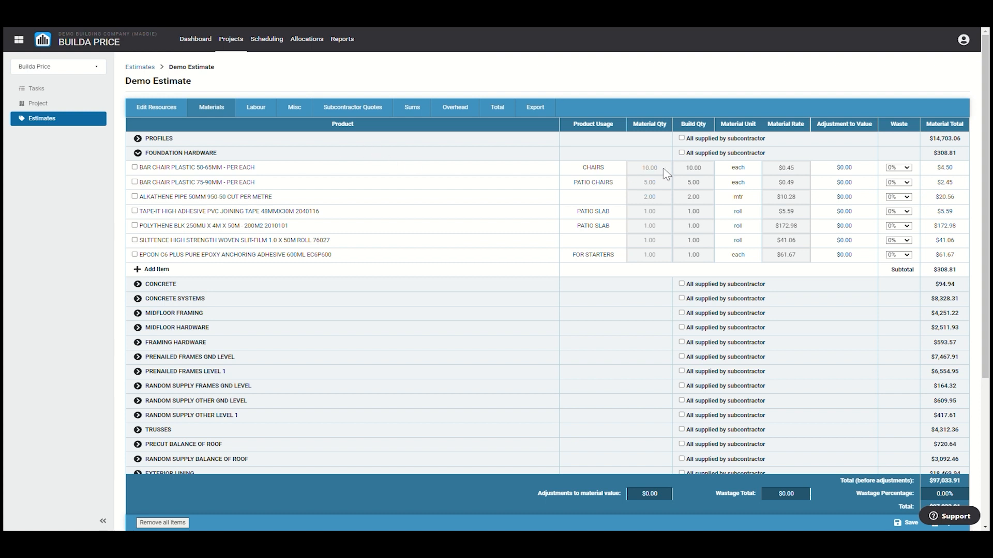
pyautogui.click(713, 174)
pyautogui.write('12')
pyautogui.click(712, 186)
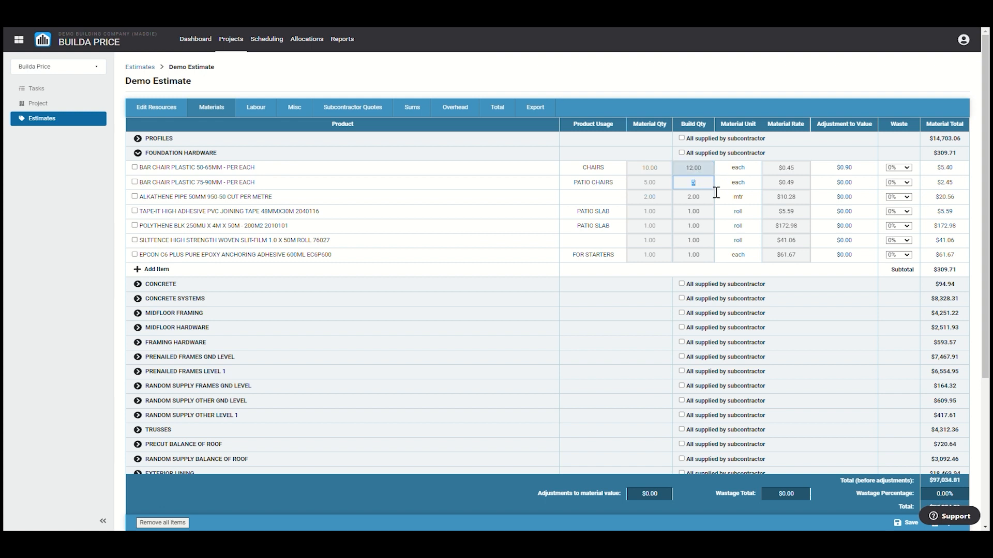
pyautogui.write('7')
pyautogui.click(767, 273)
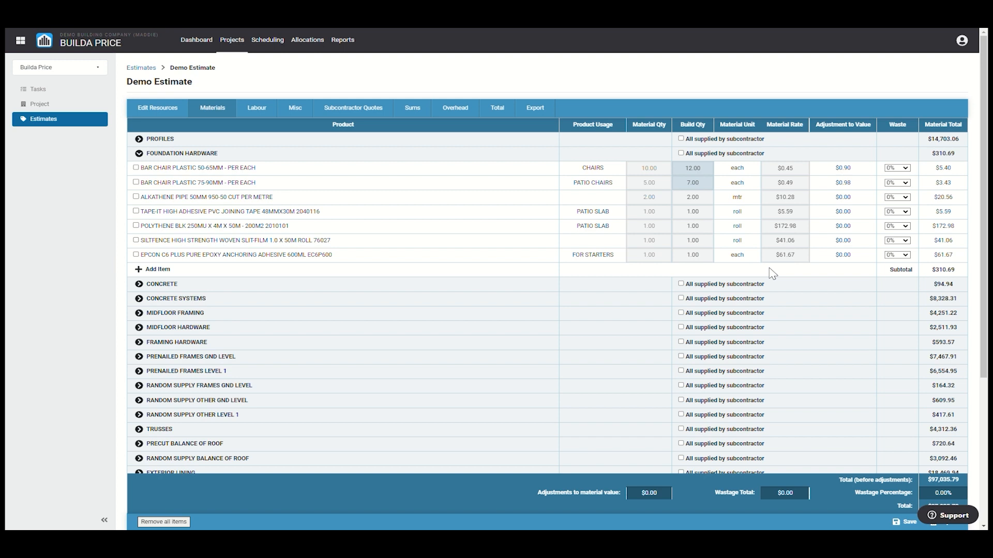
pyautogui.click(906, 171)
pyautogui.click(960, 497)
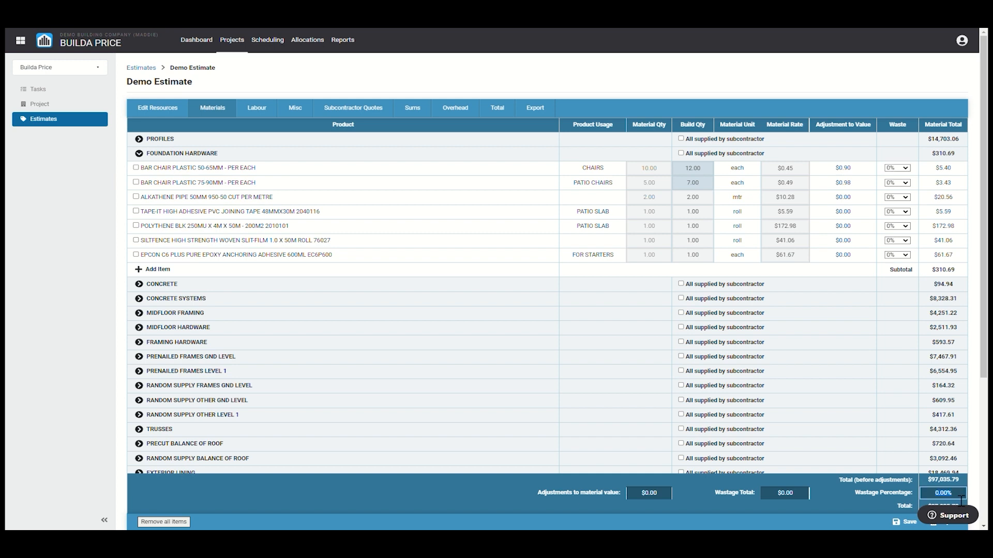
pyautogui.click(807, 497)
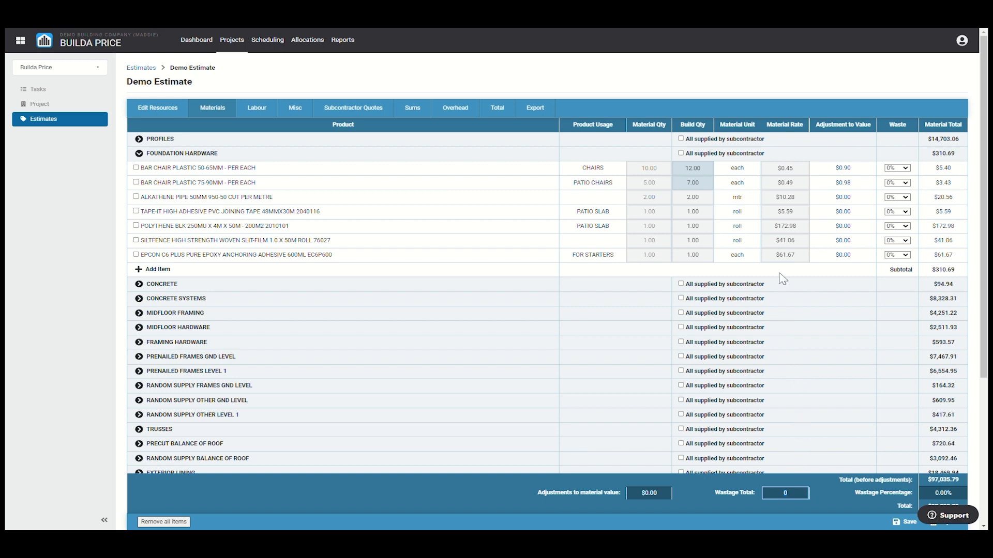
# Step: Mark only the two bar chair items and the alkathene pipe in Foundation Hardware materials as supplied by subcontractor
pyautogui.click(681, 153)
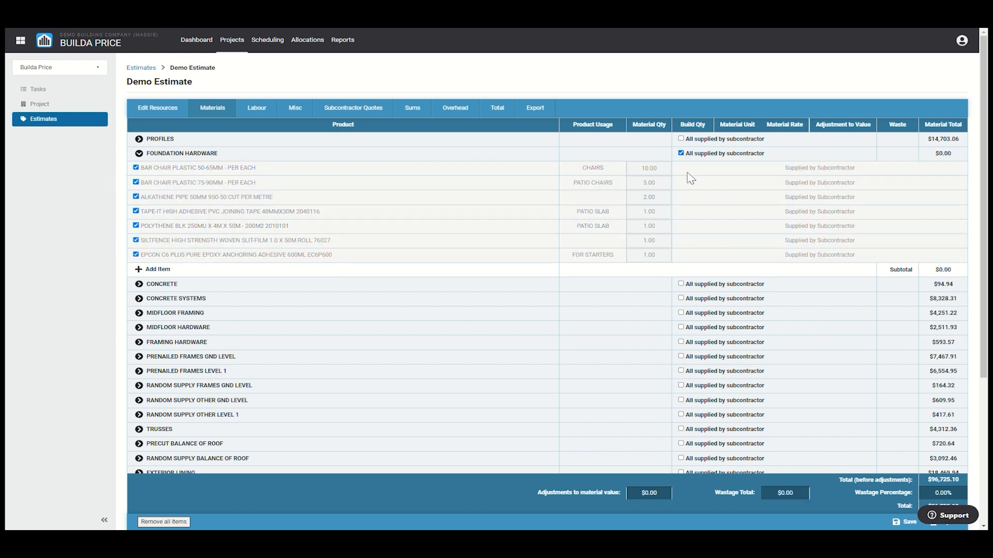
pyautogui.click(681, 153)
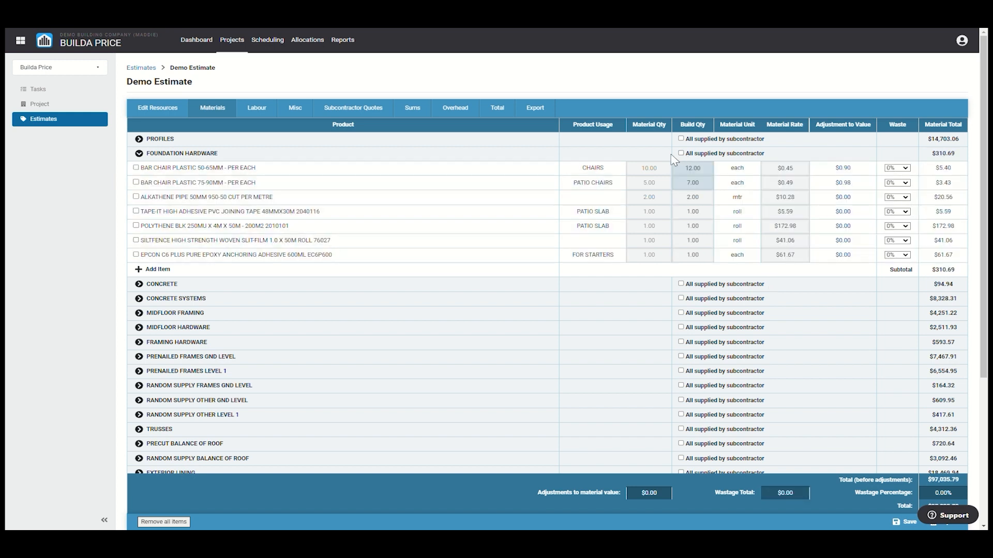
pyautogui.click(136, 167)
pyautogui.click(136, 182)
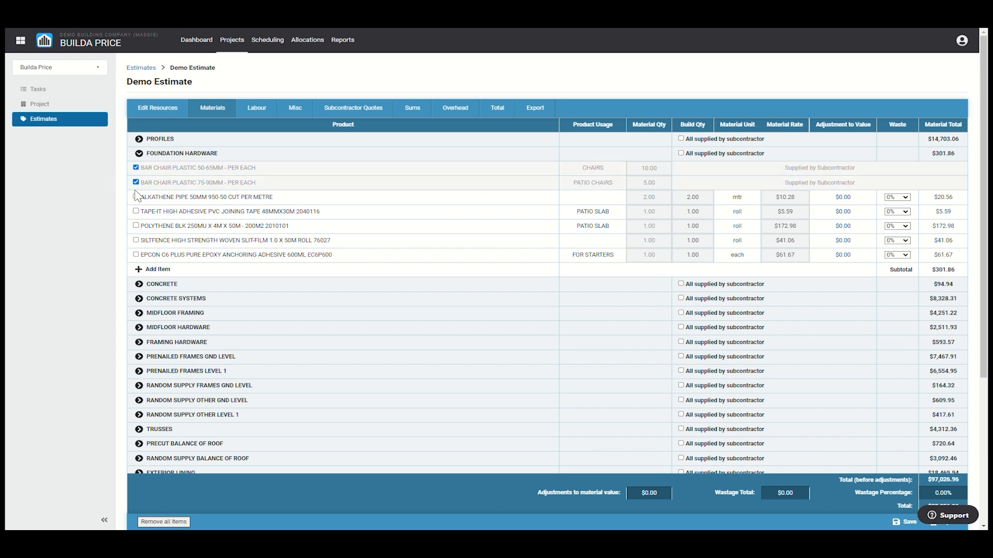
pyautogui.click(136, 196)
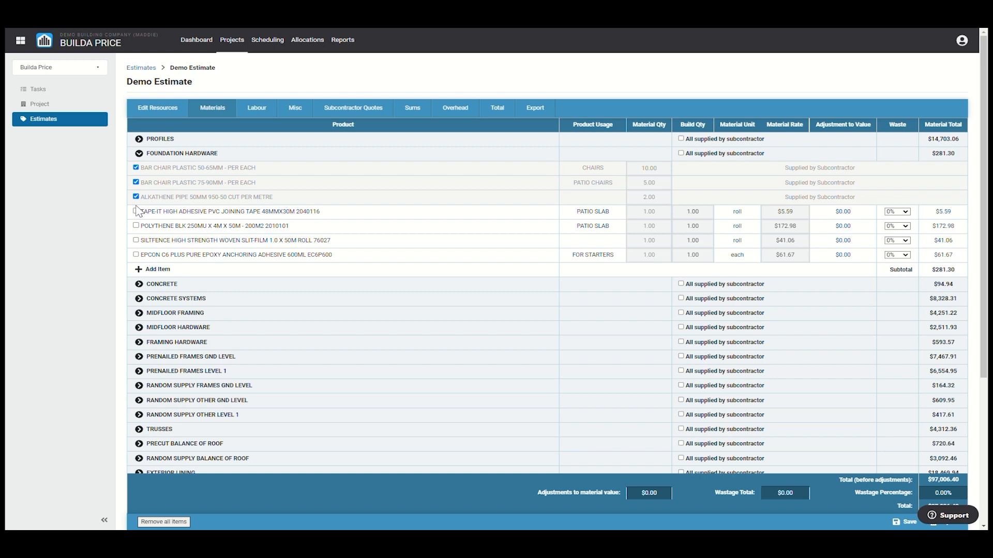
# Step: Start a new one-off item named "Extra Materials" in the Concrete materials section
pyautogui.click(138, 284)
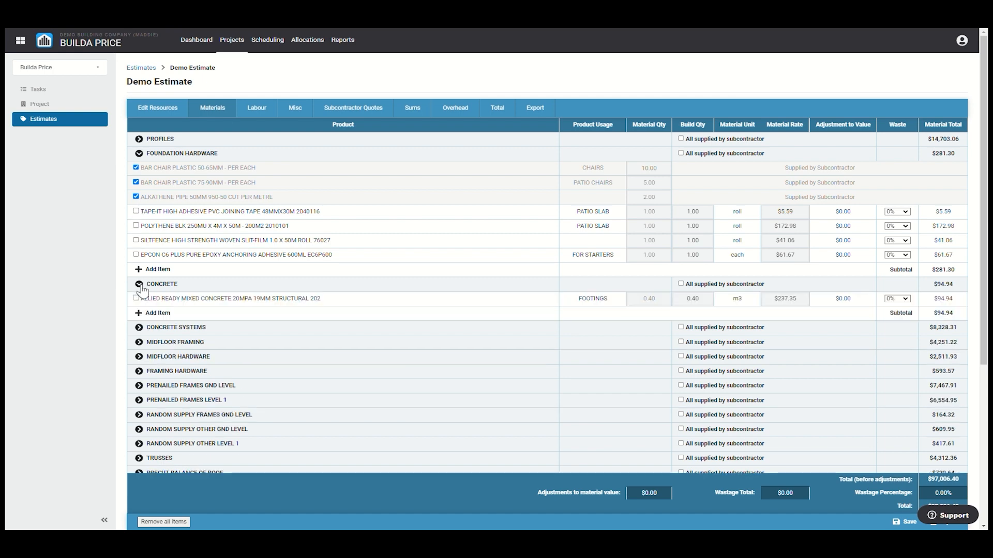
pyautogui.click(157, 314)
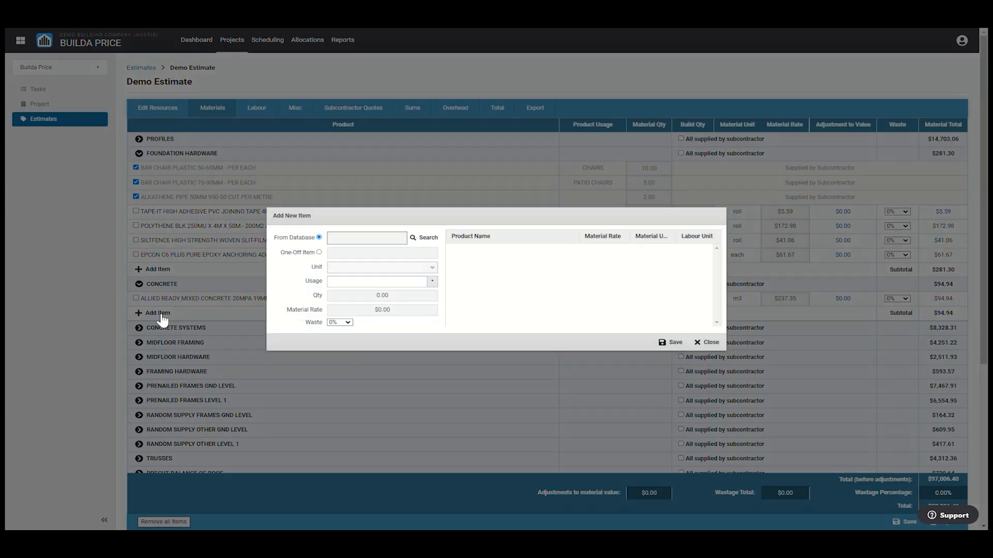
pyautogui.click(319, 253)
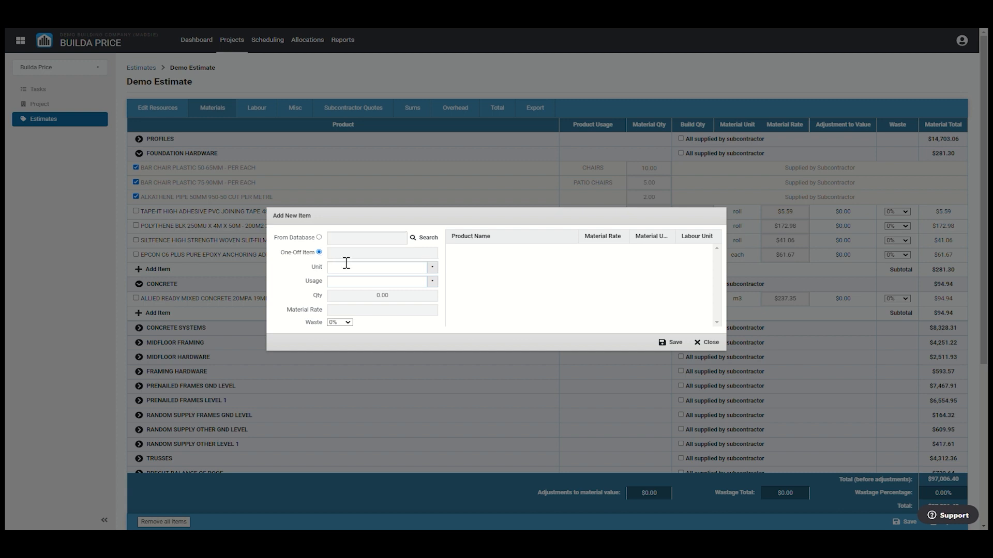
pyautogui.click(349, 257)
pyautogui.write('Ext')
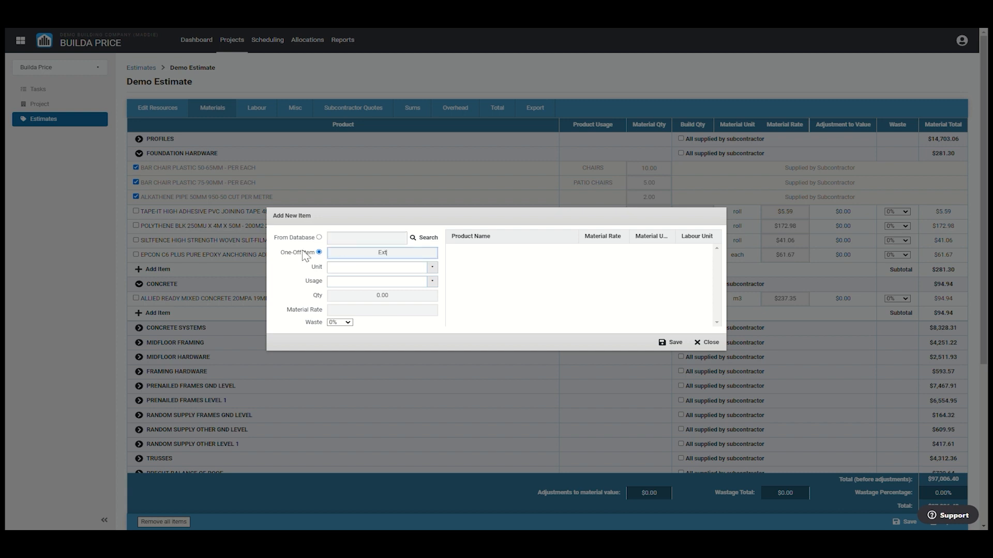
pyautogui.write('ra Materials')
# Step: Give the one-off item unit ea, usage 1 off, quantity 12 and material rate 67, and save it
pyautogui.click(433, 269)
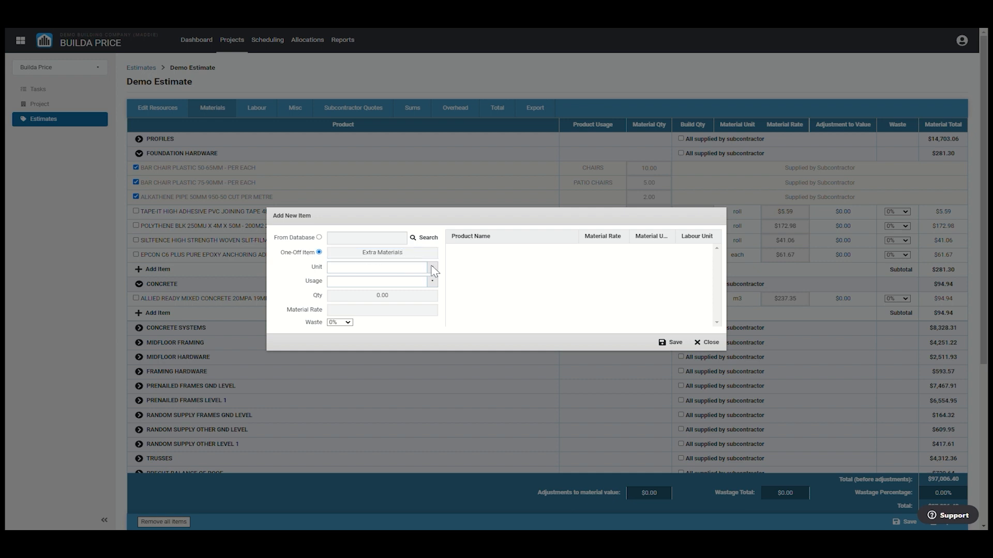
pyautogui.write('ea')
pyautogui.write('1 off')
pyautogui.click(413, 300)
pyautogui.write('12')
pyautogui.click(415, 314)
pyautogui.write('67')
pyautogui.click(423, 329)
pyautogui.click(673, 343)
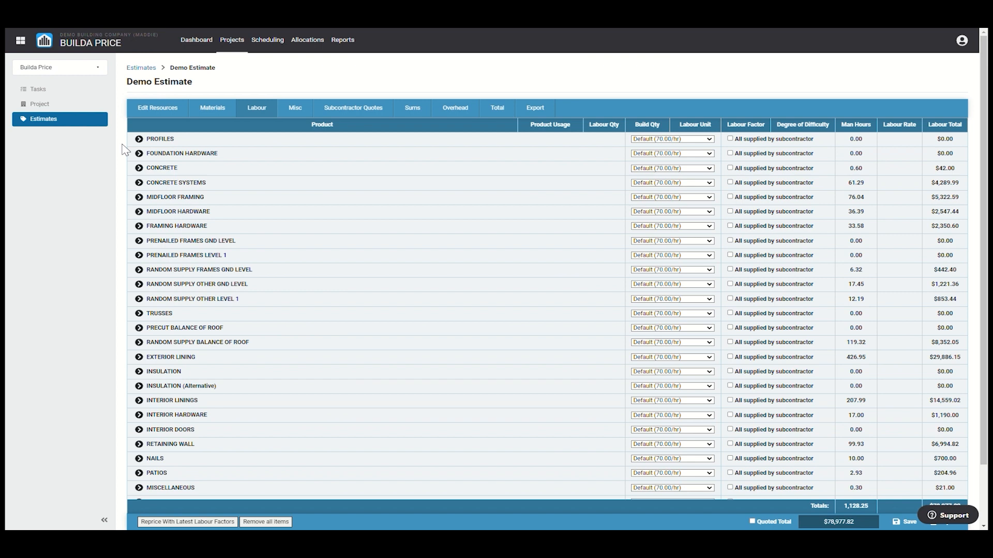
# Step: Try marking all Foundation Hardware labour as supplied by subcontractor, and clear the mark again
pyautogui.click(139, 154)
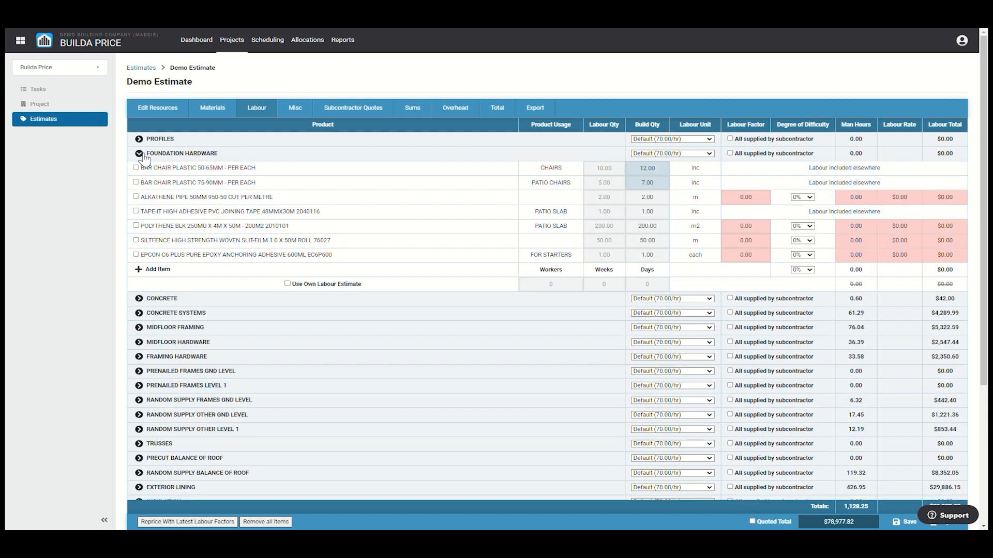
pyautogui.click(708, 154)
pyautogui.click(730, 155)
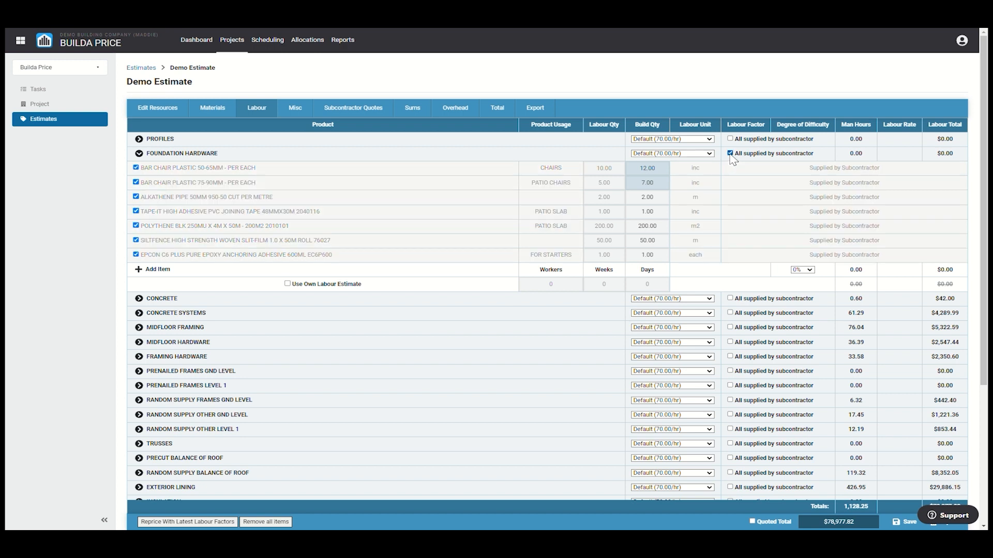
pyautogui.click(730, 154)
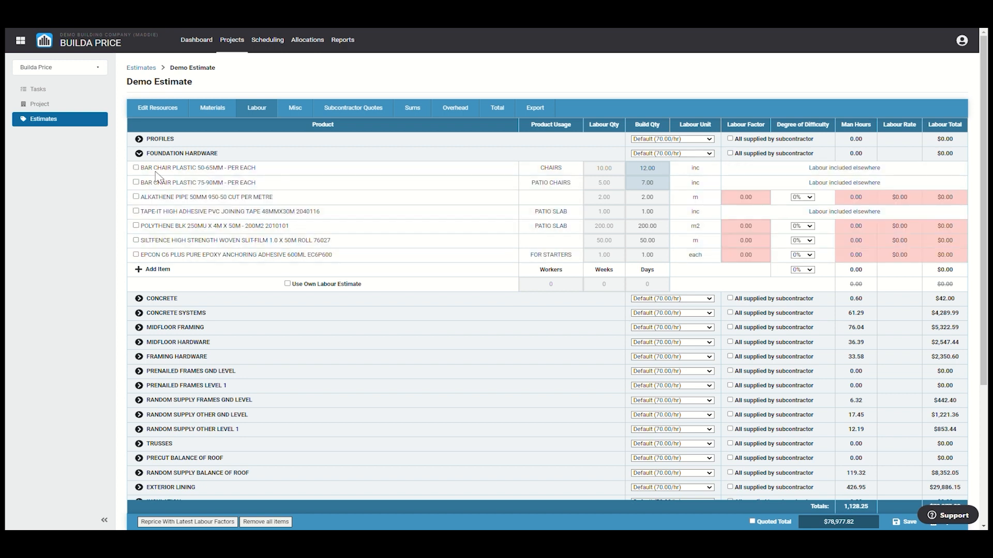
# Step: Try marking the labour of only the two bar chair items as supplied by subcontractor, and clear both marks
pyautogui.click(136, 167)
pyautogui.click(136, 182)
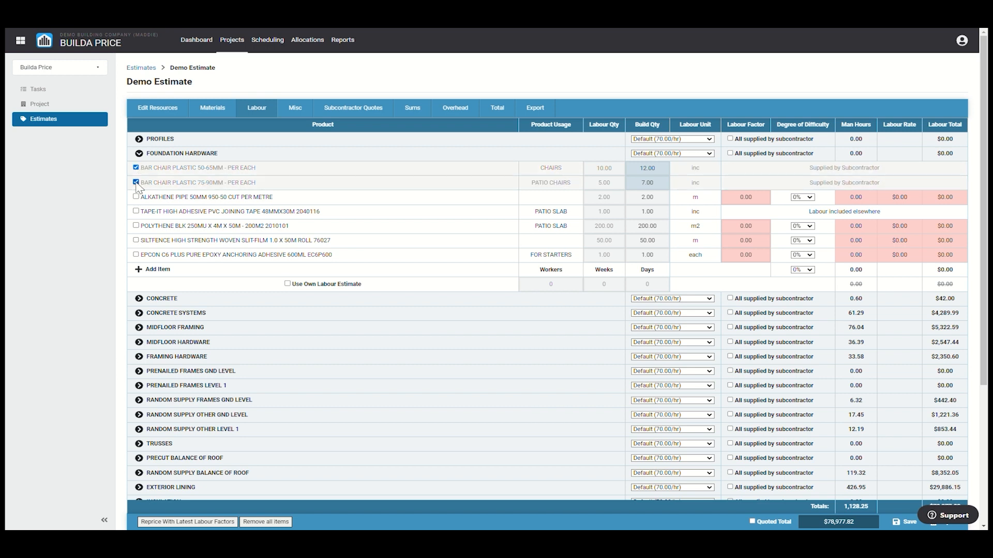
pyautogui.click(136, 183)
pyautogui.click(136, 167)
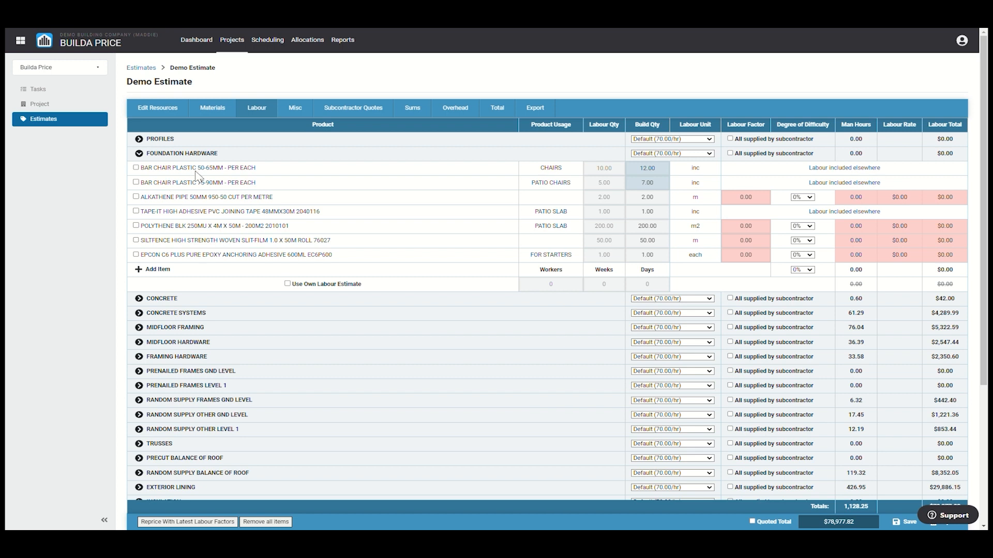
# Step: Reprice the estimate's labour with the latest labour factors
pyautogui.click(810, 198)
pyautogui.click(195, 523)
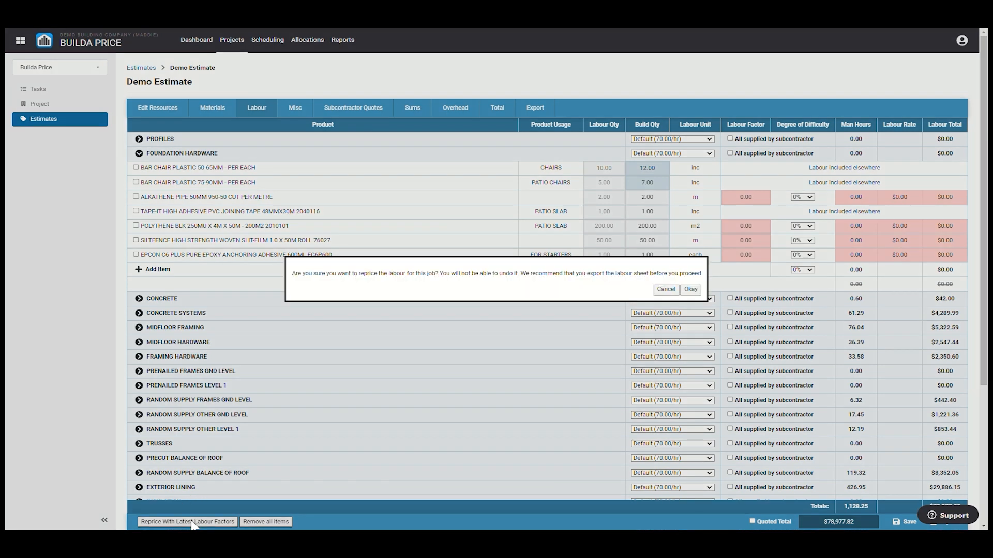
pyautogui.click(692, 290)
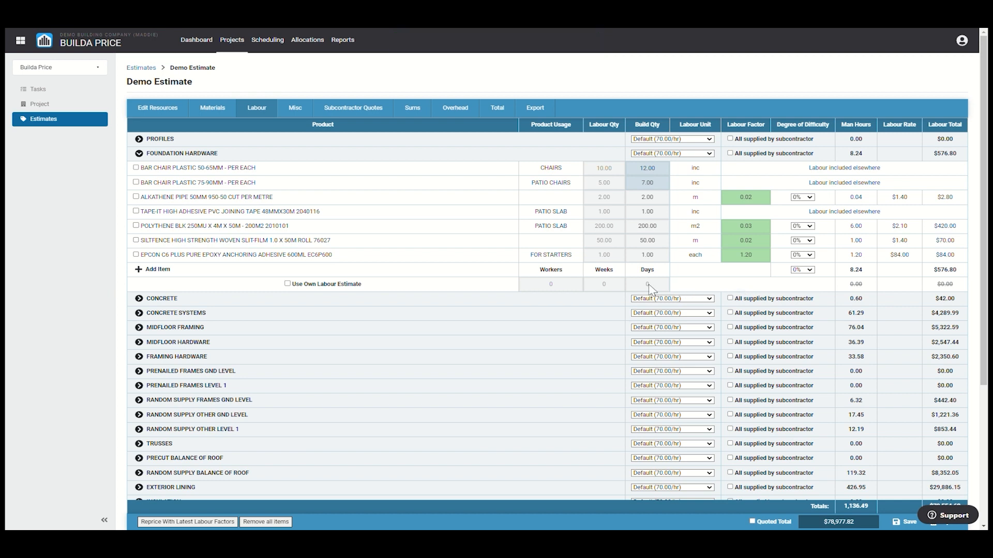
# Step: Use an own labour estimate of 1 worker for 1 day for Foundation Hardware
pyautogui.click(287, 284)
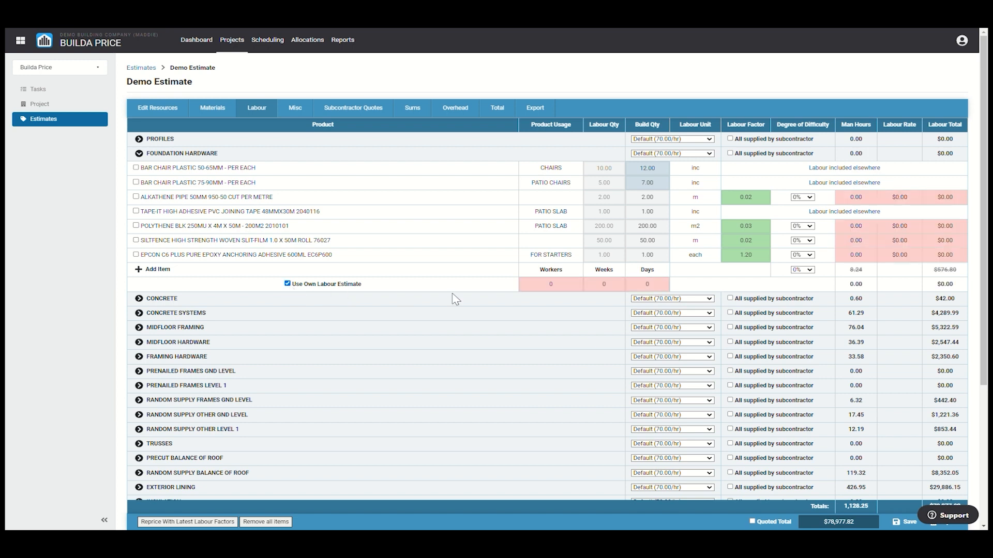
pyautogui.click(562, 289)
pyautogui.write('1')
pyautogui.click(660, 291)
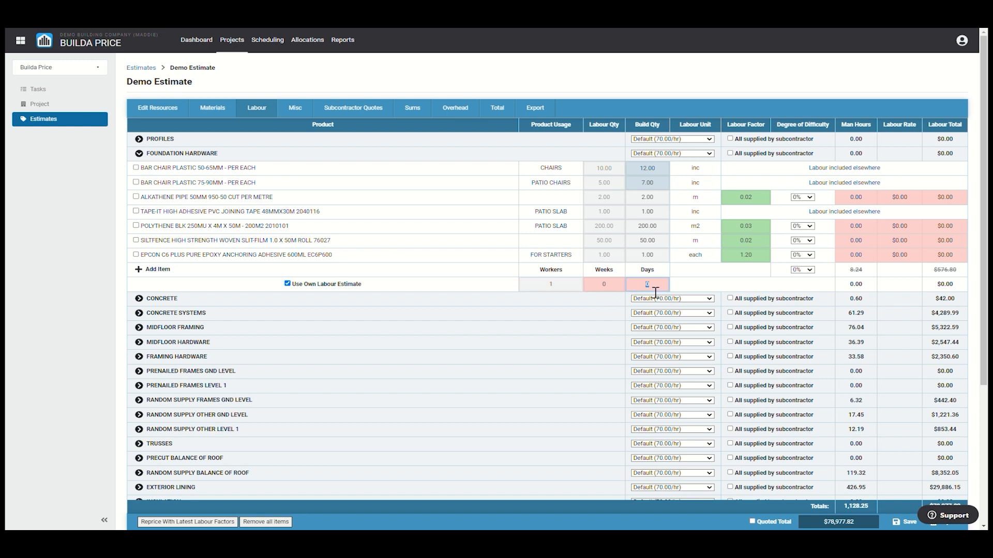
pyautogui.write('1')
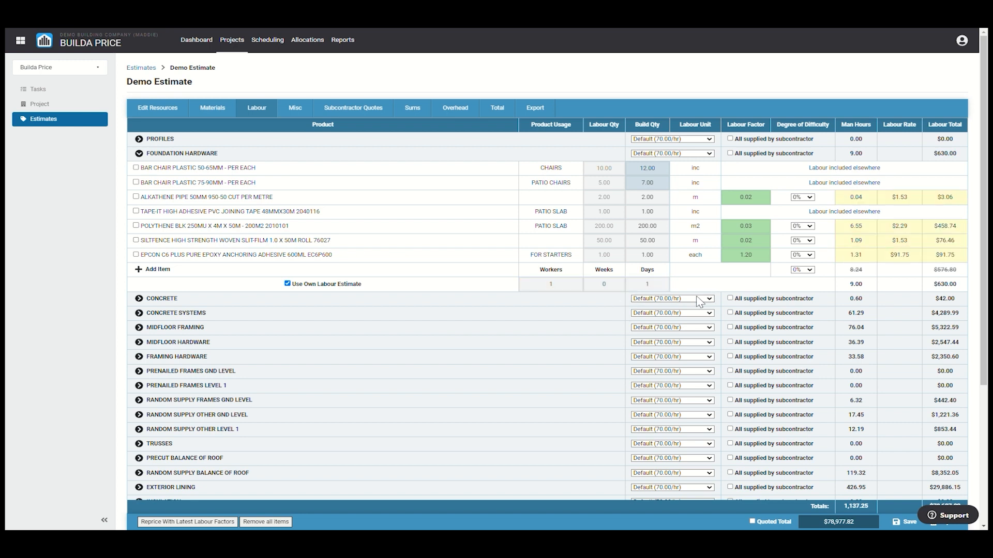
# Step: Turn off the own labour estimate for Foundation Hardware
pyautogui.moveTo(859, 272); pyautogui.dragTo(871, 291)
pyautogui.click(872, 289)
pyautogui.click(287, 283)
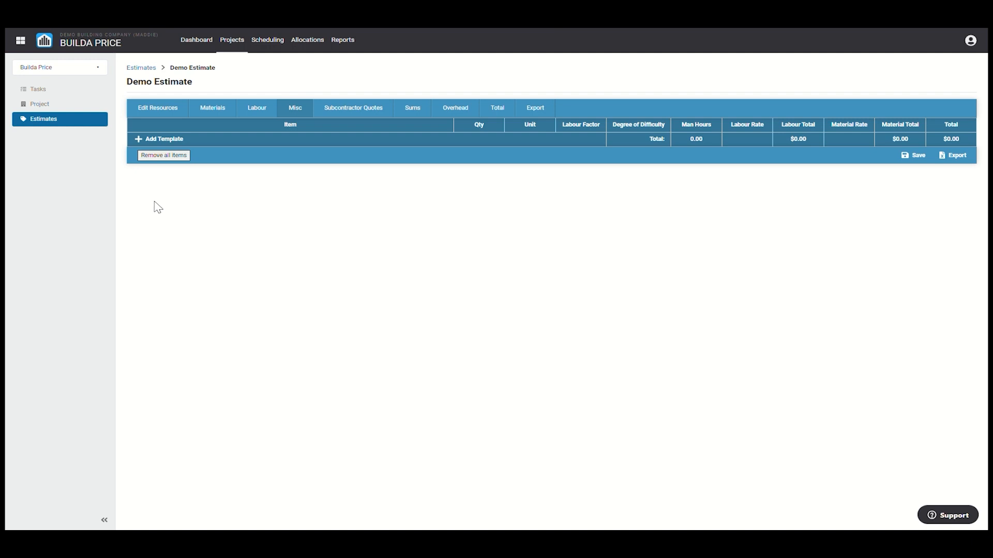
# Step: Add the Excavations, Prenail Frames, Trusses and Roof Pack, and Fix Interior Doors templates from My Templates to the miscellaneous items
pyautogui.click(172, 142)
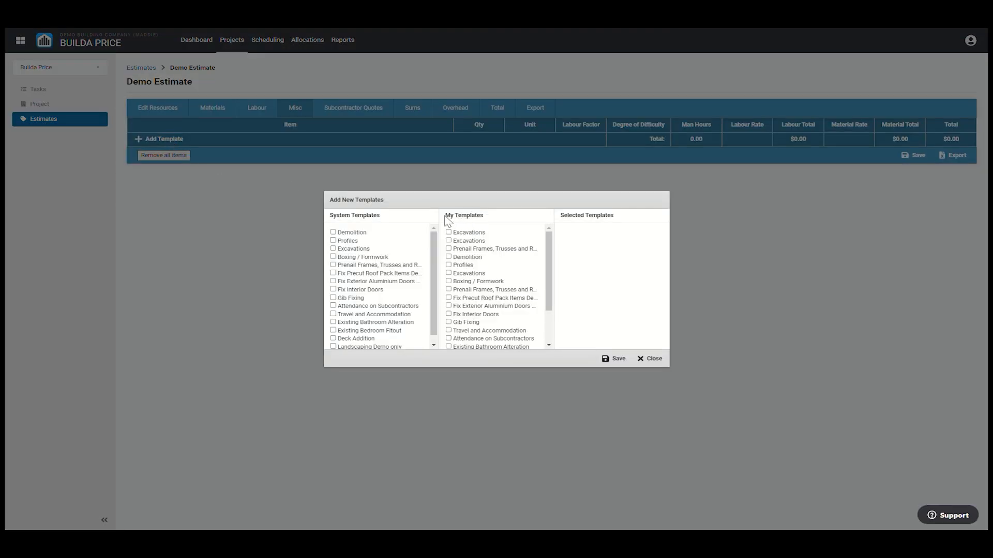
pyautogui.moveTo(445, 216); pyautogui.dragTo(486, 220)
pyautogui.click(448, 241)
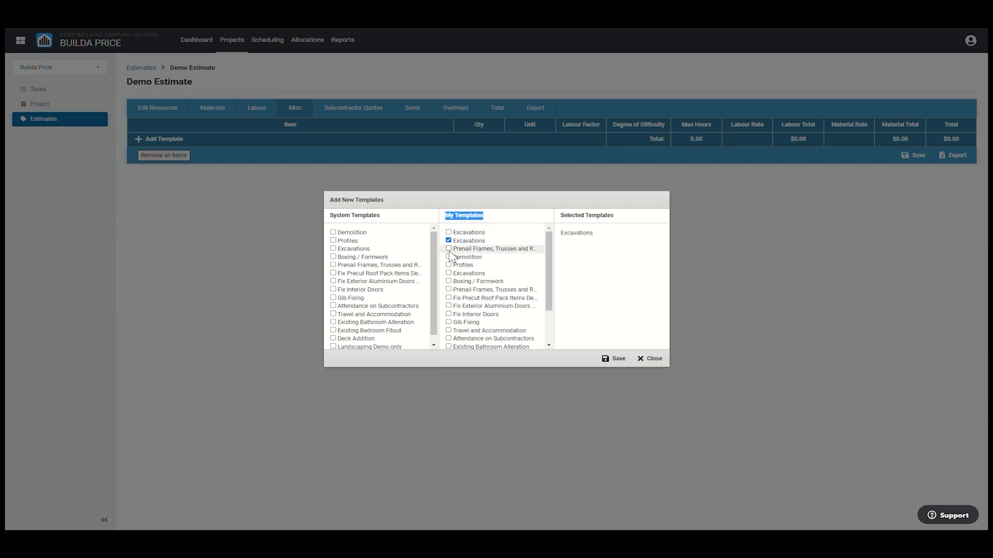
pyautogui.click(449, 249)
pyautogui.click(448, 314)
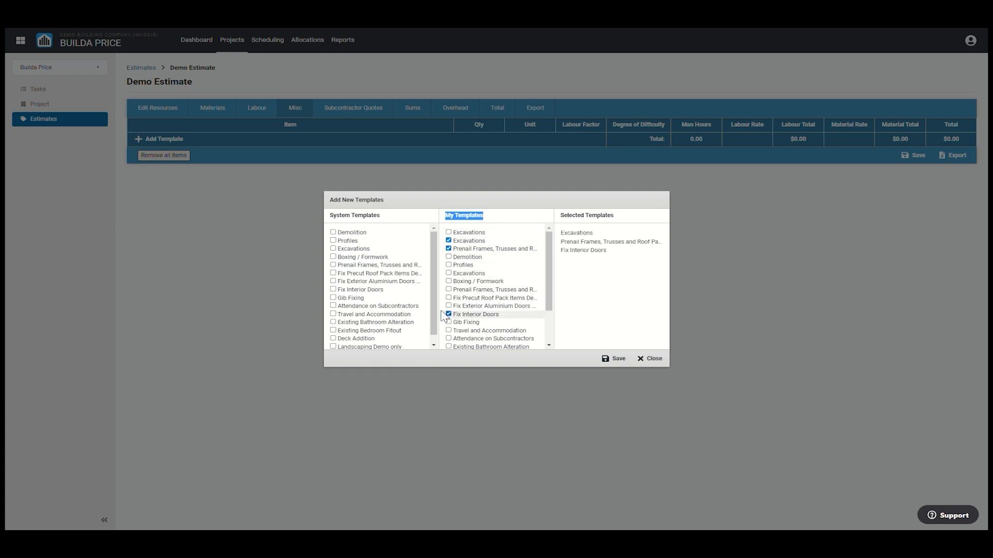
pyautogui.click(618, 359)
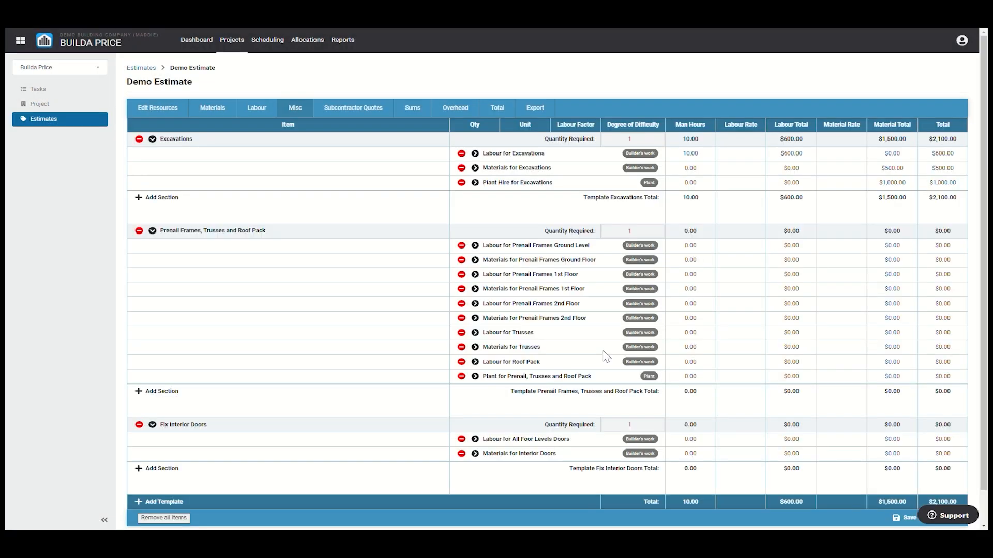
# Step: Set the Labour to Set Out quantity to 3 hrs in the Excavations template's labour section
pyautogui.click(484, 154)
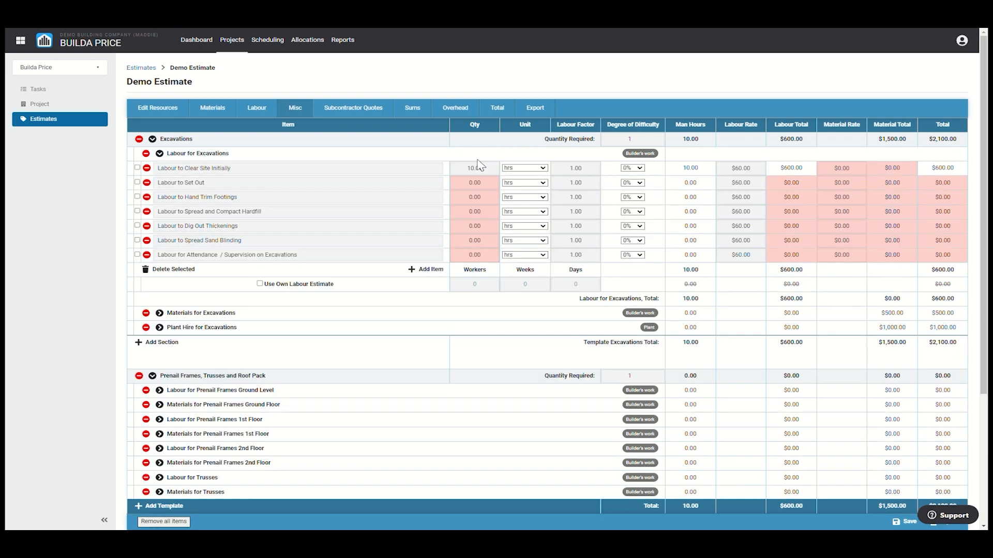
pyautogui.click(489, 185)
pyautogui.write('3')
pyautogui.click(643, 176)
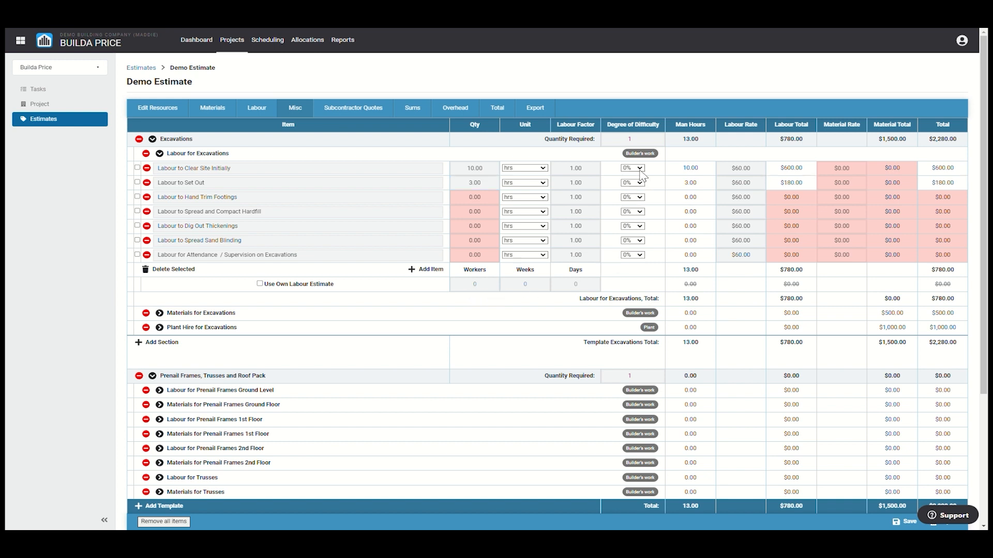
# Step: Try using an own labour estimate for the Excavations labour section, and turn it off again
pyautogui.click(640, 169)
pyautogui.click(259, 284)
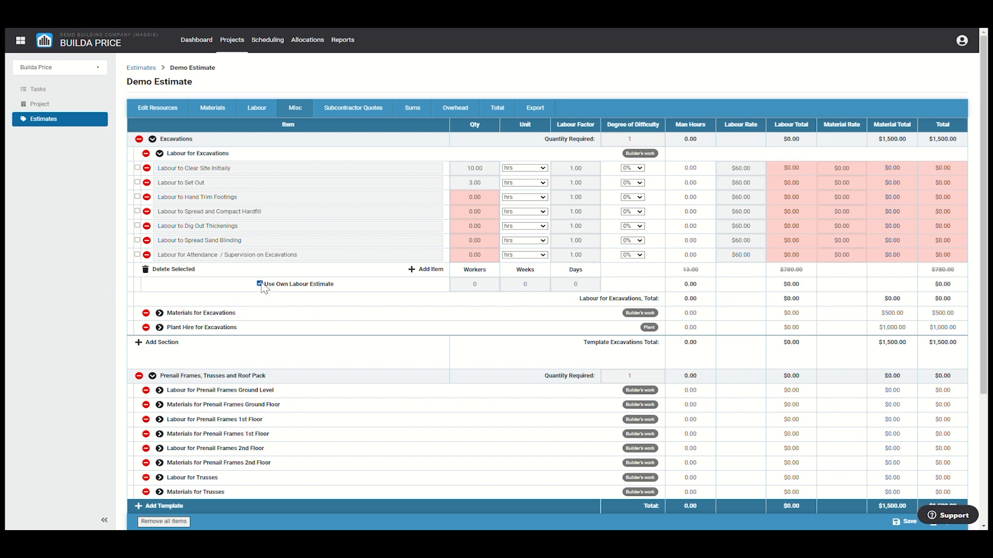
pyautogui.click(261, 285)
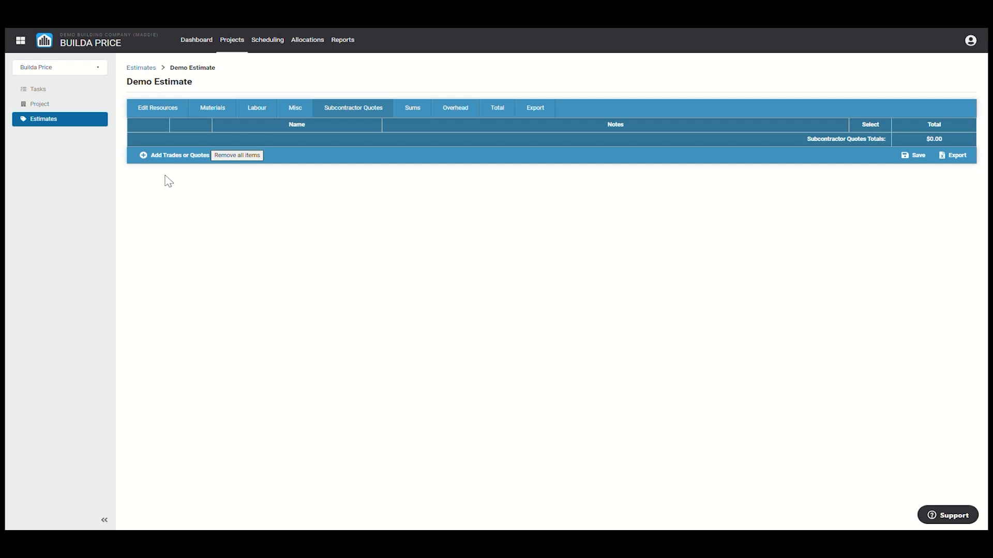
# Step: Add the Concrete trade with Outpost Concrete to the subcontractor quotes
pyautogui.click(160, 160)
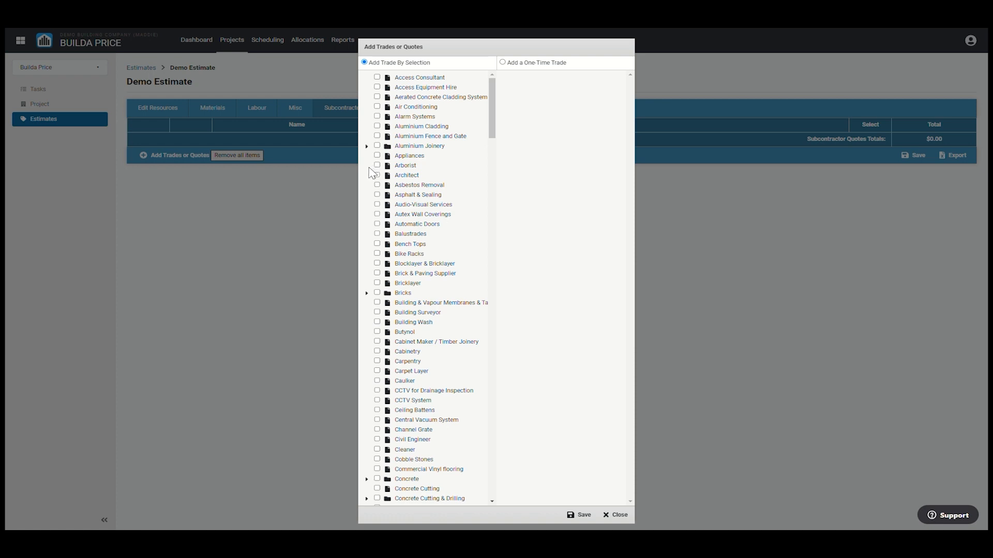
pyautogui.scroll(-1, 370, 191)
pyautogui.scroll(-1, 370, 197)
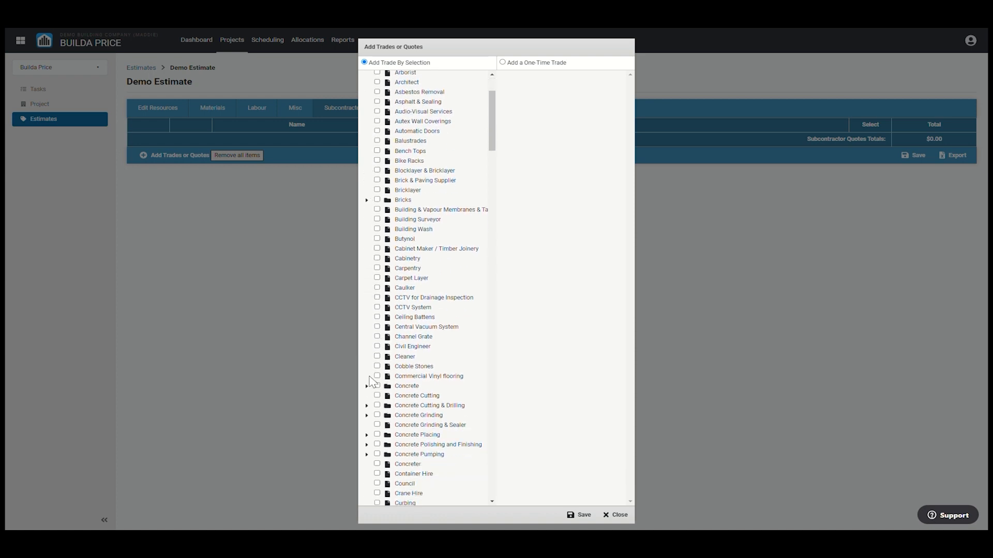
pyautogui.click(367, 386)
pyautogui.click(390, 395)
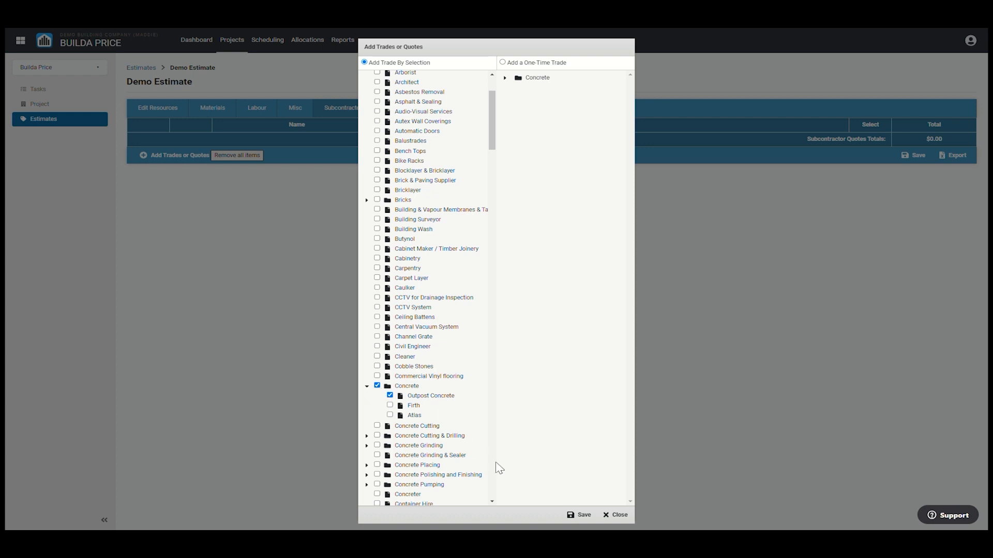
pyautogui.click(582, 515)
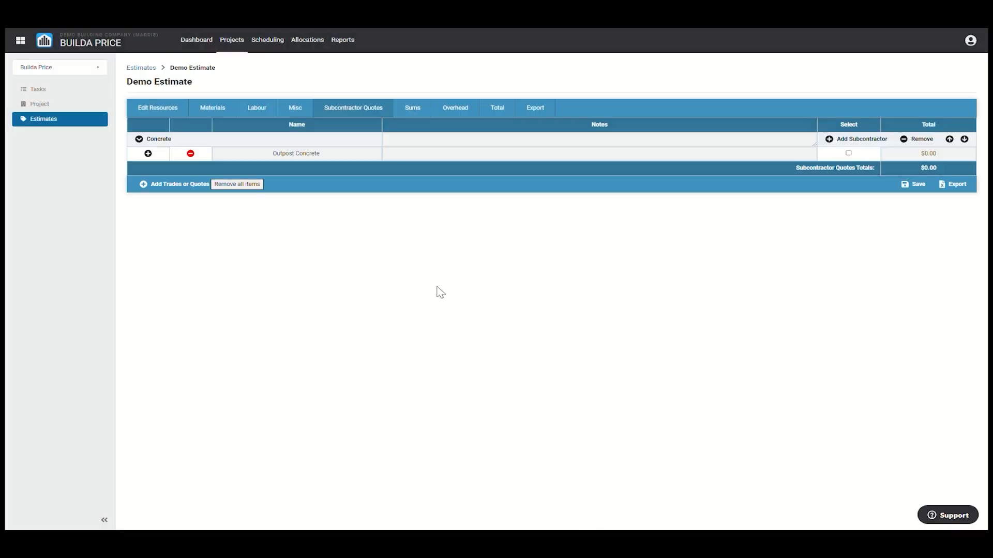
# Step: Enter the note "Driveway - no pathway" and a total of $15,000 for the Outpost Concrete quote
pyautogui.click(525, 157)
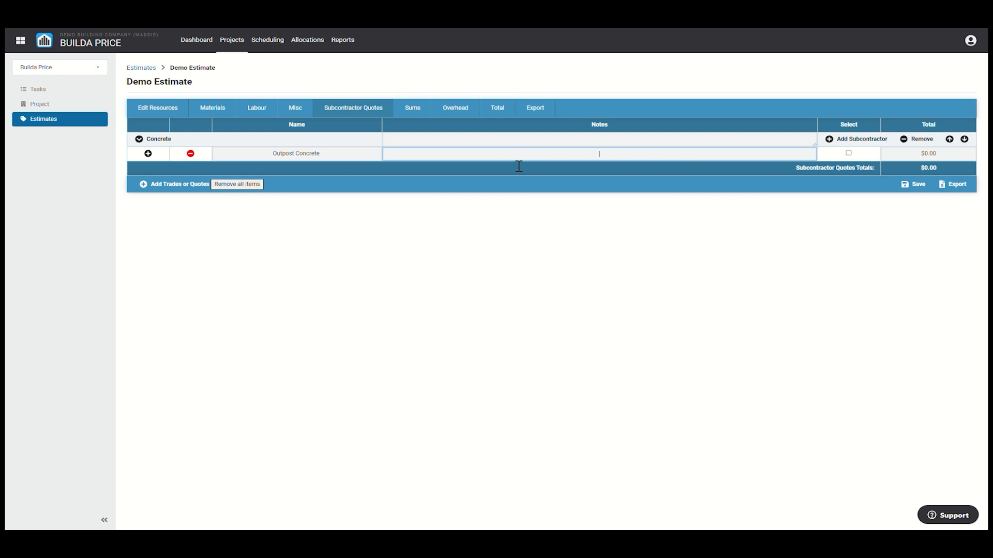
pyautogui.write('Driveway - no pathway')
pyautogui.click(934, 158)
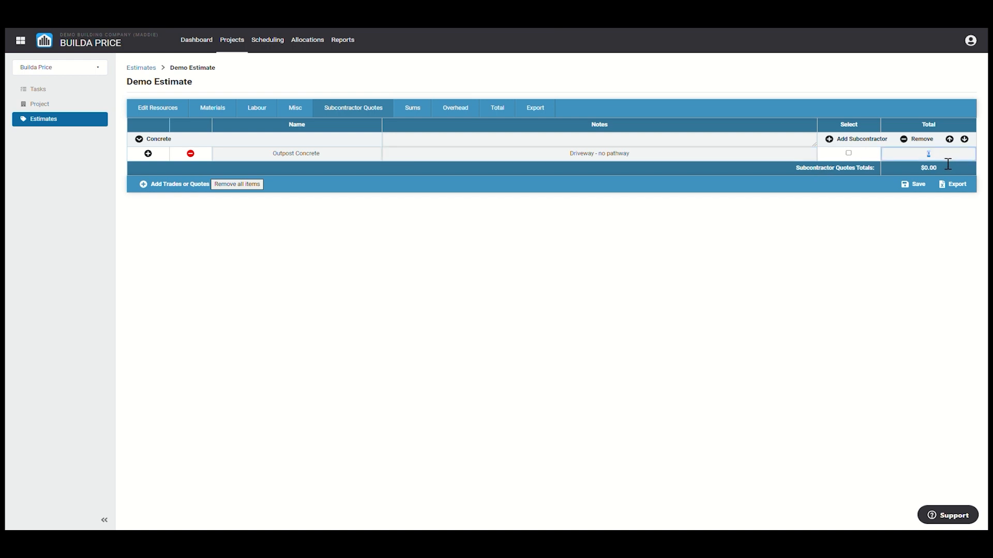
pyautogui.write('15000')
pyautogui.click(946, 207)
# Step: Add an Outpost Concrete quote option noted "Drive + pathway" with a total of $20,000, and select that option
pyautogui.click(148, 153)
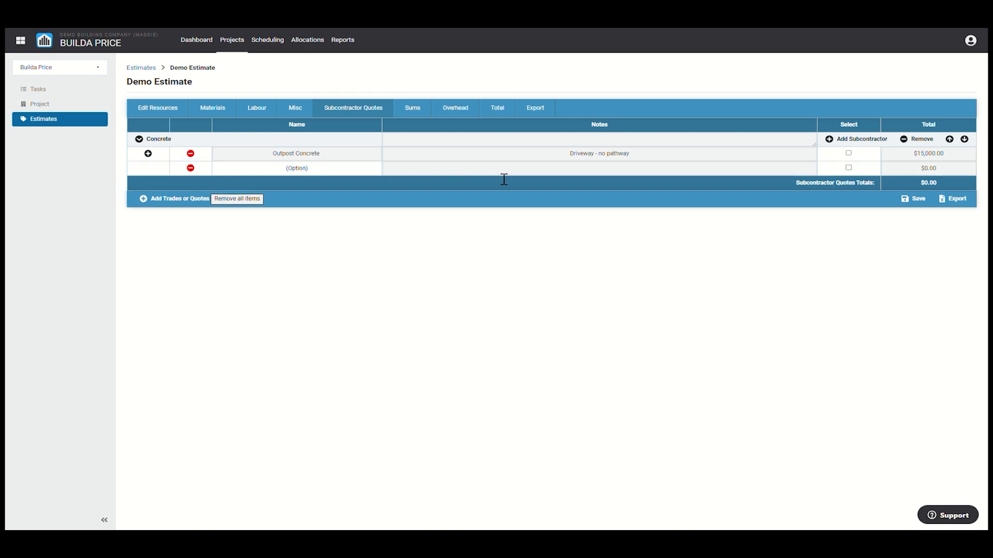
pyautogui.click(587, 179)
pyautogui.write('Drive +')
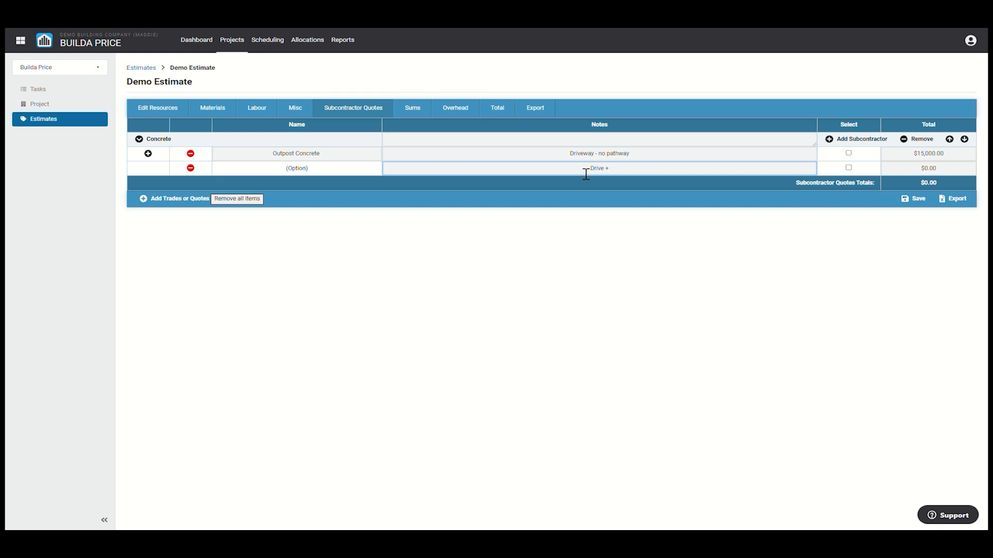
pyautogui.write(' pathway')
pyautogui.click(949, 175)
pyautogui.write('20,000')
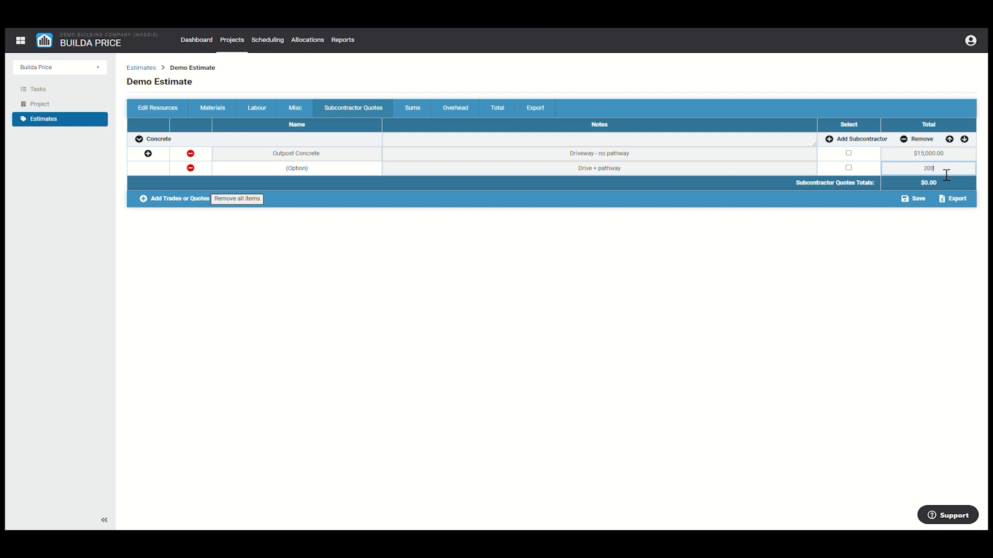
pyautogui.click(945, 242)
pyautogui.click(848, 168)
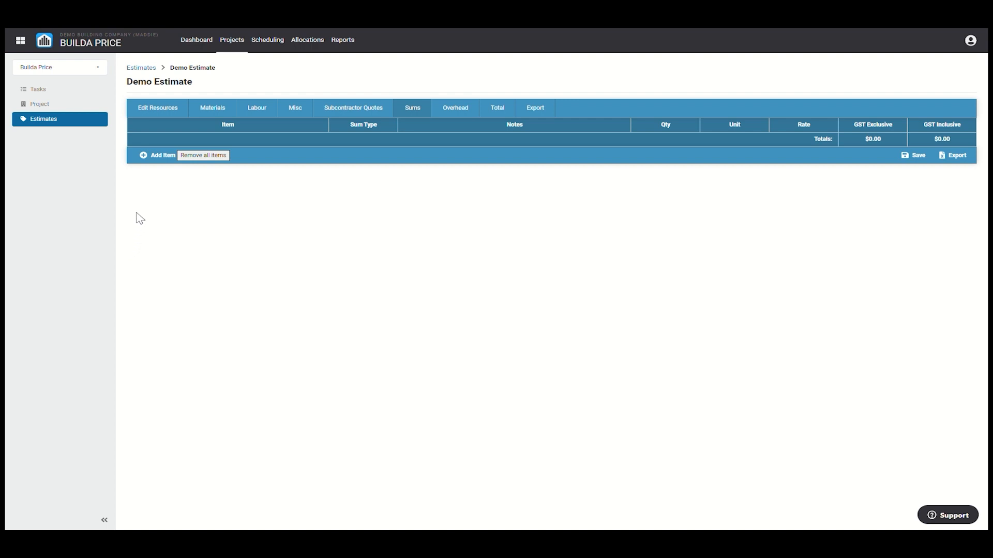
# Step: Add a Landscaping item to the sums as a provisional sum with the note "Grass seed and Planter boxes"
pyautogui.click(163, 156)
pyautogui.click(182, 144)
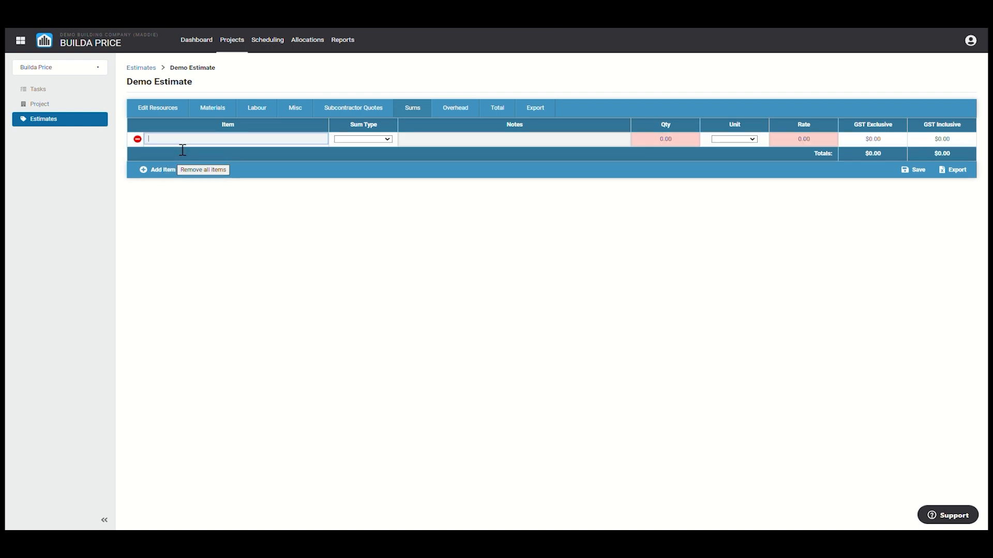
pyautogui.write('scaping')
pyautogui.click(353, 139)
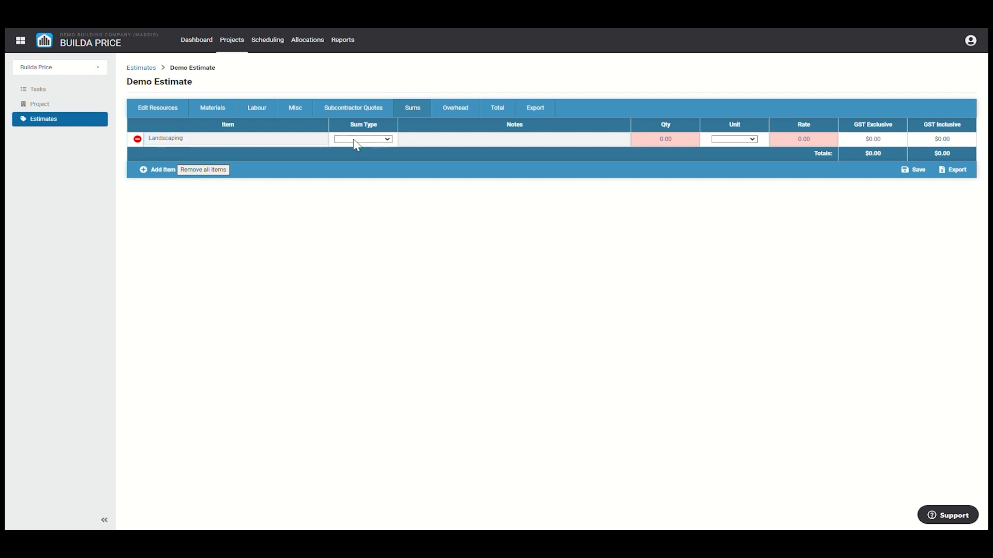
pyautogui.click(371, 154)
pyautogui.click(480, 149)
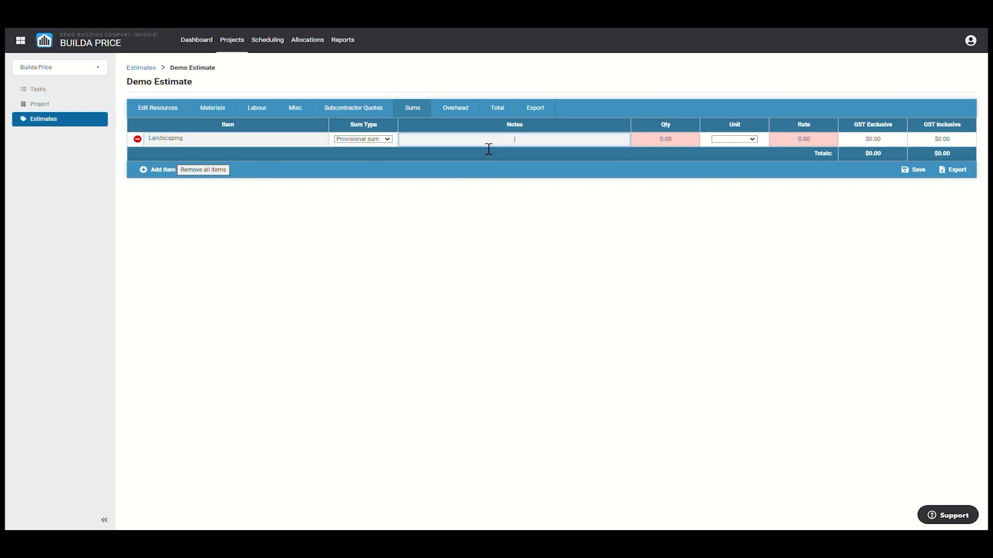
pyautogui.write('Grass seed and Planter boxes')
# Step: Set the Landscaping sum's quantity to 5, unit to ea and rate to 12,000
pyautogui.click(680, 150)
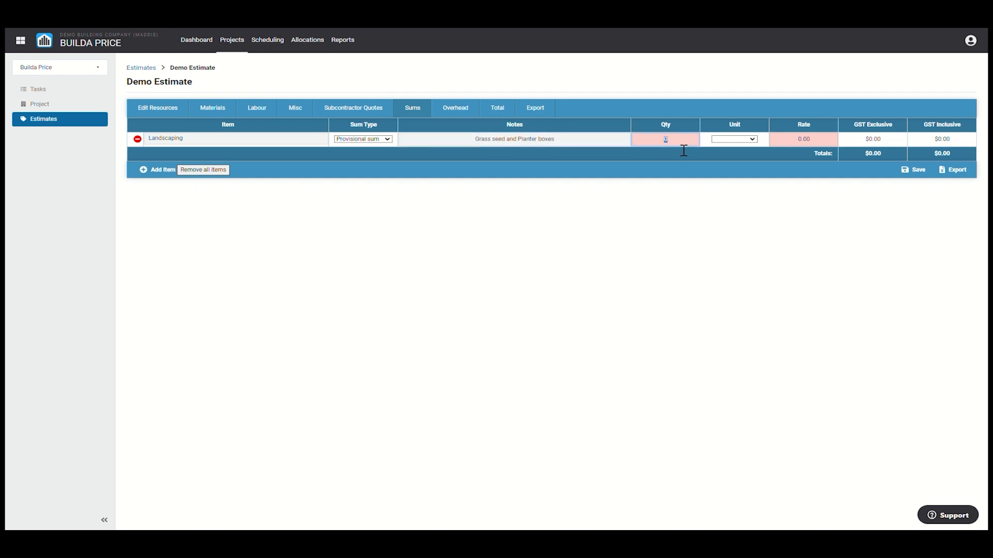
pyautogui.click(747, 142)
pyautogui.click(720, 216)
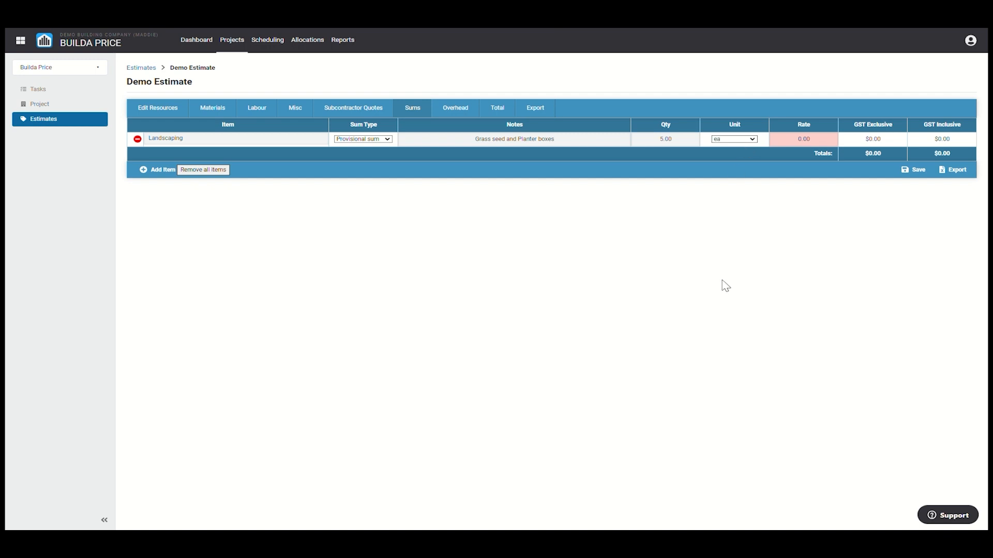
pyautogui.click(820, 146)
pyautogui.write('120')
pyautogui.click(823, 198)
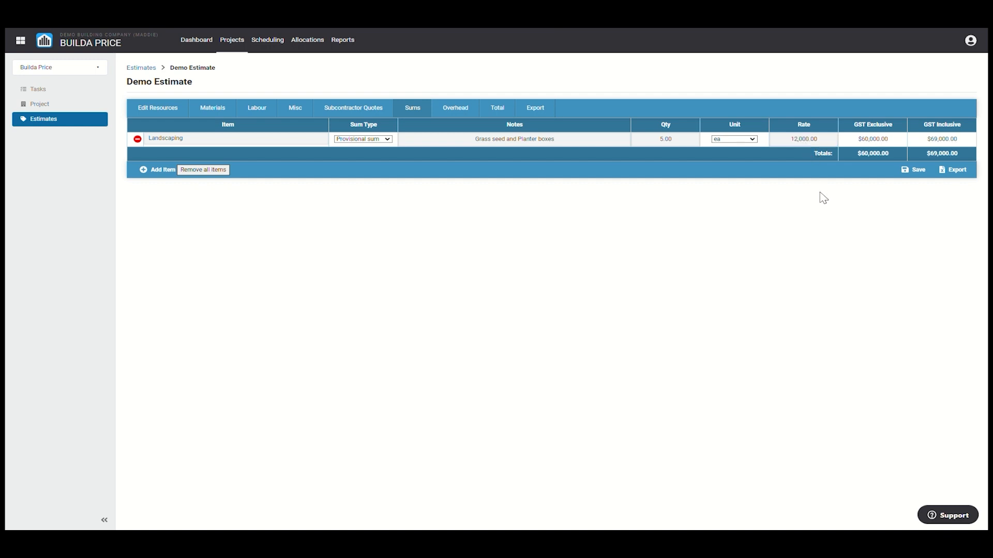
pyautogui.click(166, 171)
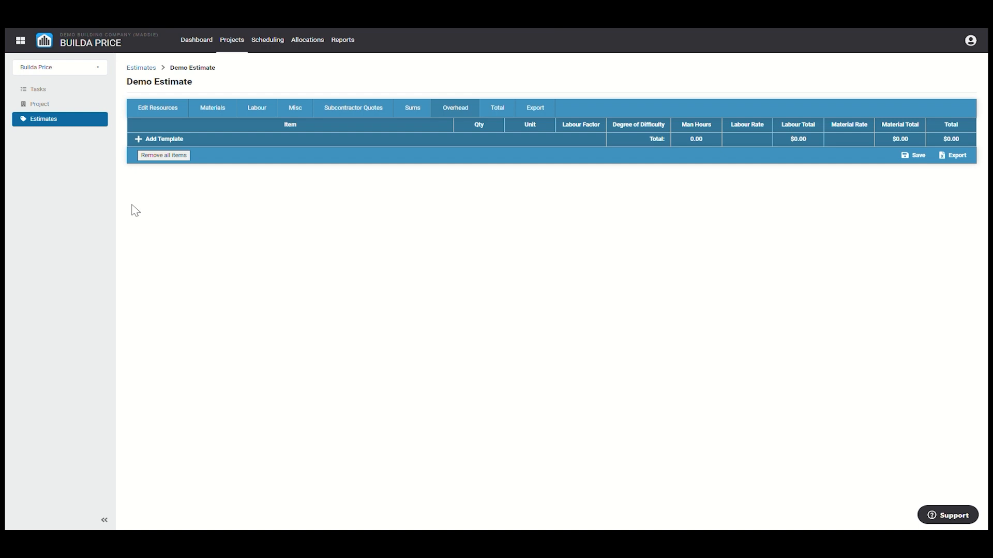
# Step: Add the Site Set Up, Health and Safety, and Supervision templates from My Templates to the overheads
pyautogui.click(152, 142)
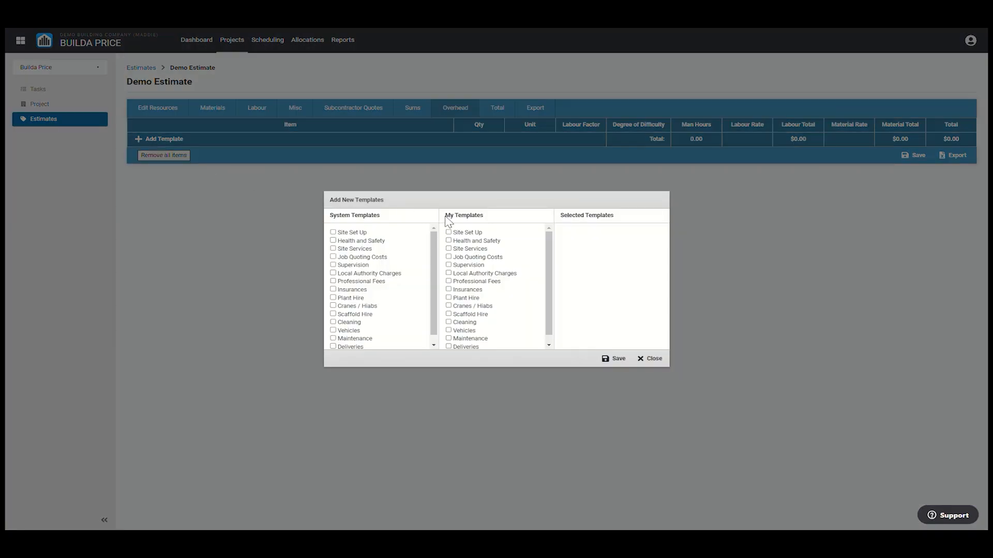
pyautogui.moveTo(444, 215); pyautogui.dragTo(489, 221)
pyautogui.click(491, 222)
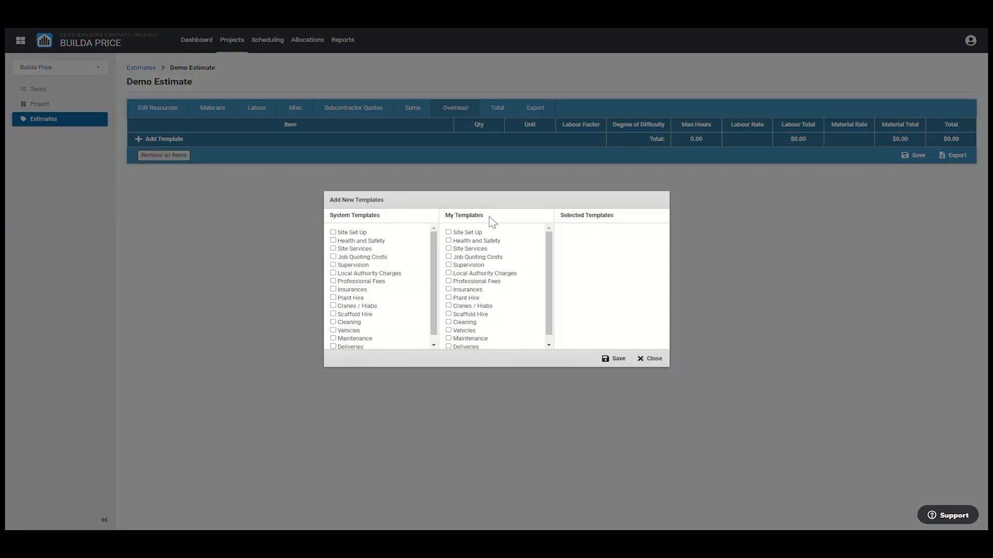
pyautogui.click(448, 232)
pyautogui.click(448, 241)
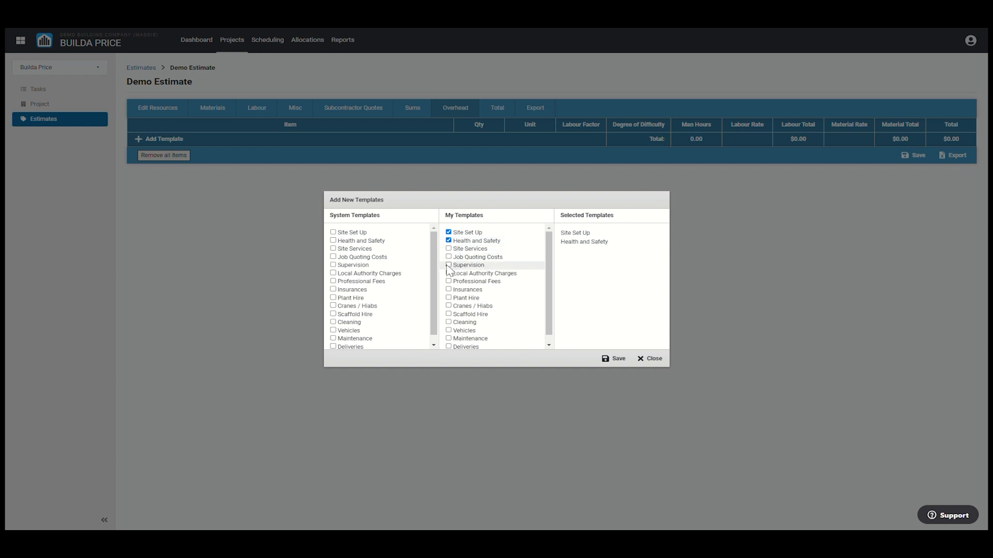
pyautogui.click(449, 265)
pyautogui.click(613, 359)
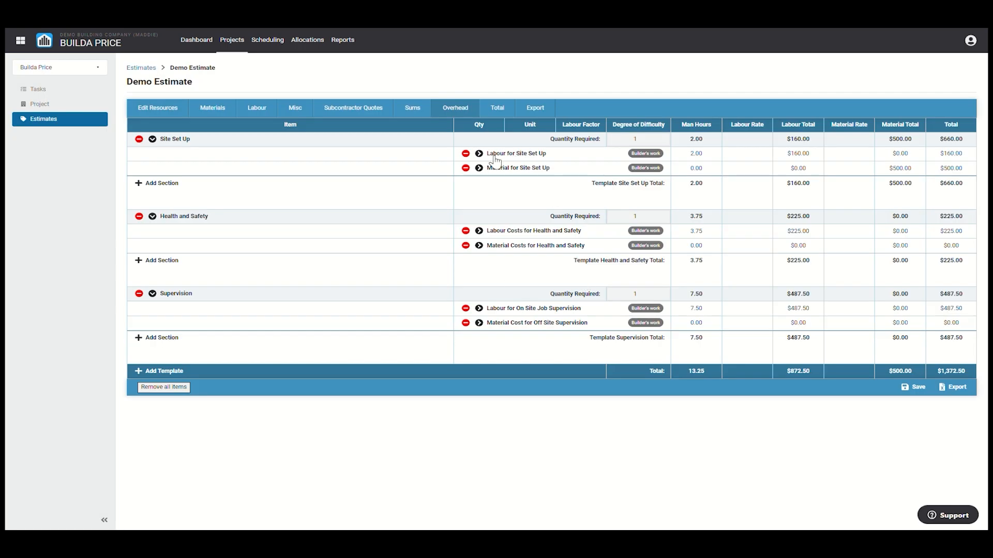
# Step: Set the Labour to Erect Hoardings and Site Protection quantity to 2 hrs in the Site Set Up template's labour section
pyautogui.click(479, 154)
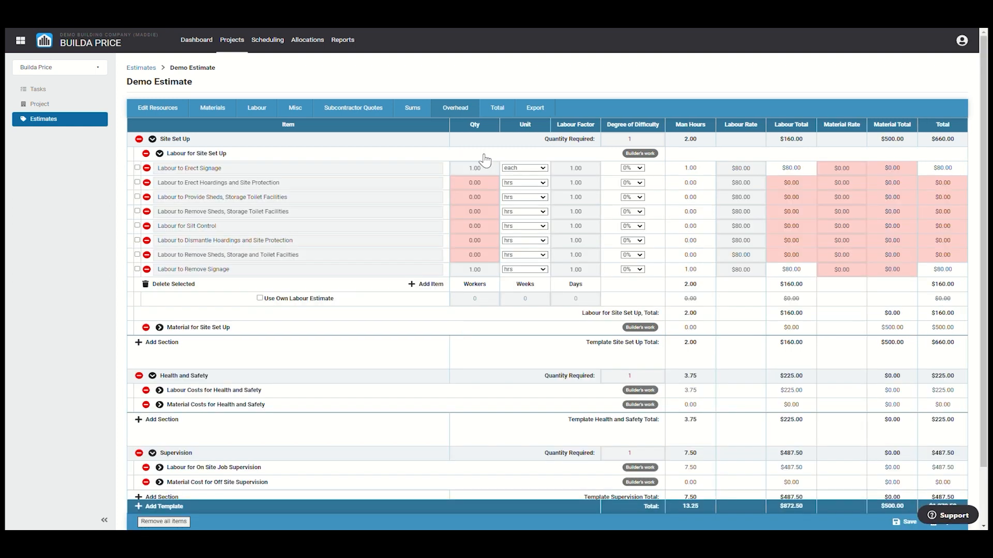
pyautogui.click(493, 189)
pyautogui.write('2')
pyautogui.click(496, 336)
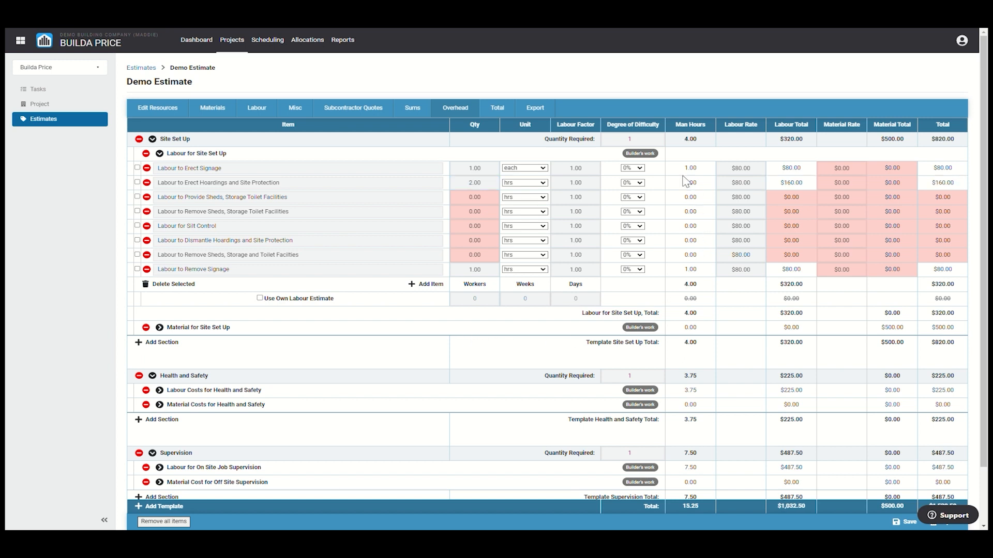
# Step: Try using an own labour estimate for the Labour for Site Set Up section, and turn it off again
pyautogui.click(640, 170)
pyautogui.click(260, 298)
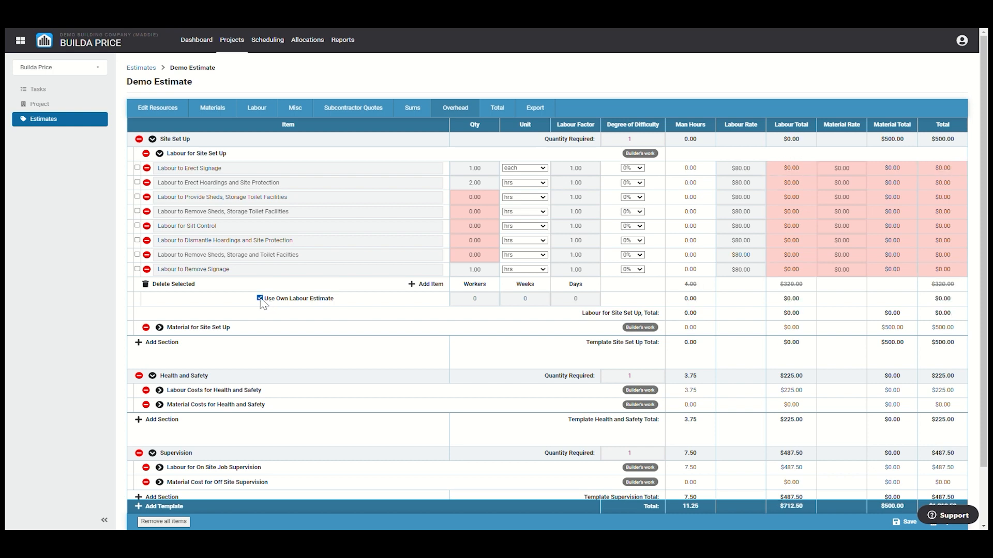
pyautogui.click(260, 299)
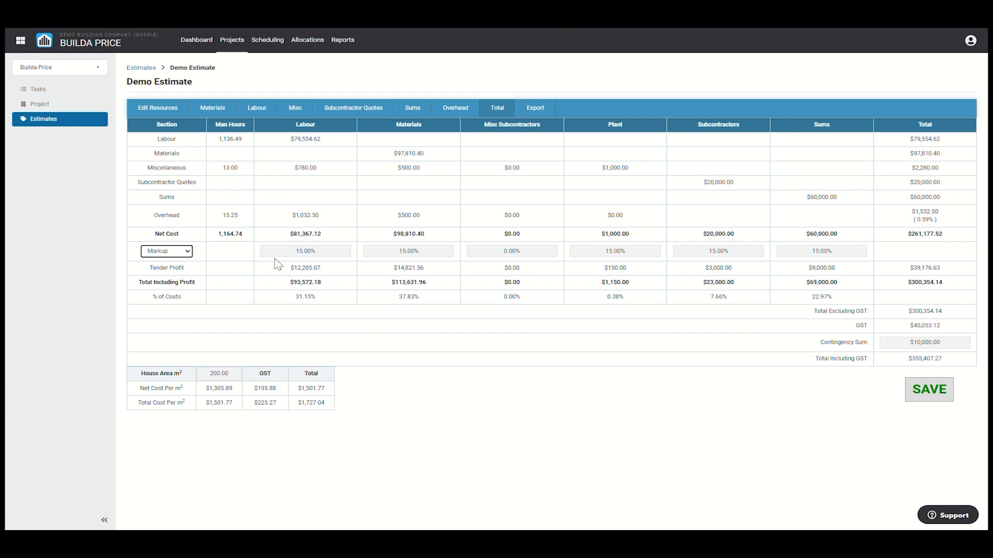
# Step: Review the labour and materials markup percentages and the contingency sum in the estimate totals
pyautogui.click(335, 254)
pyautogui.click(434, 253)
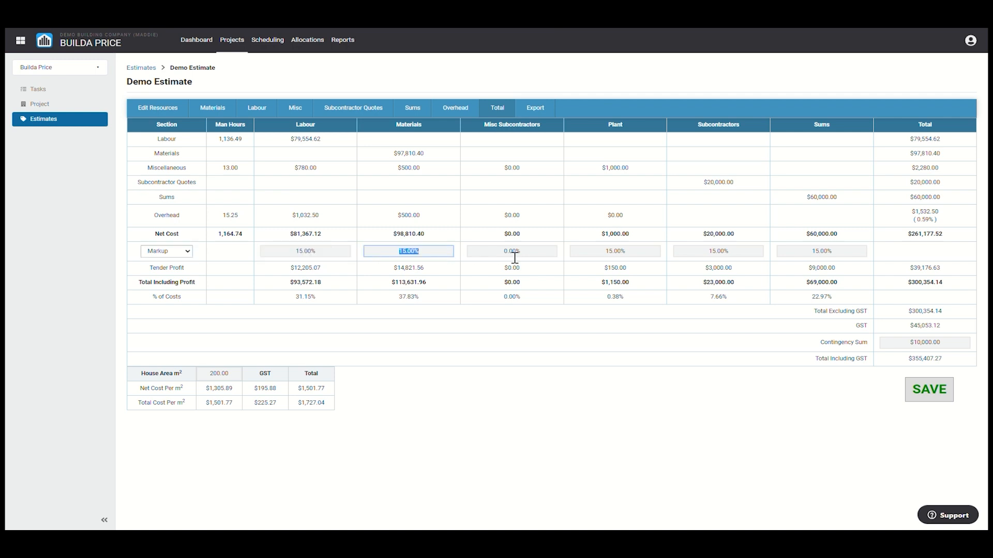
pyautogui.click(563, 324)
pyautogui.click(965, 347)
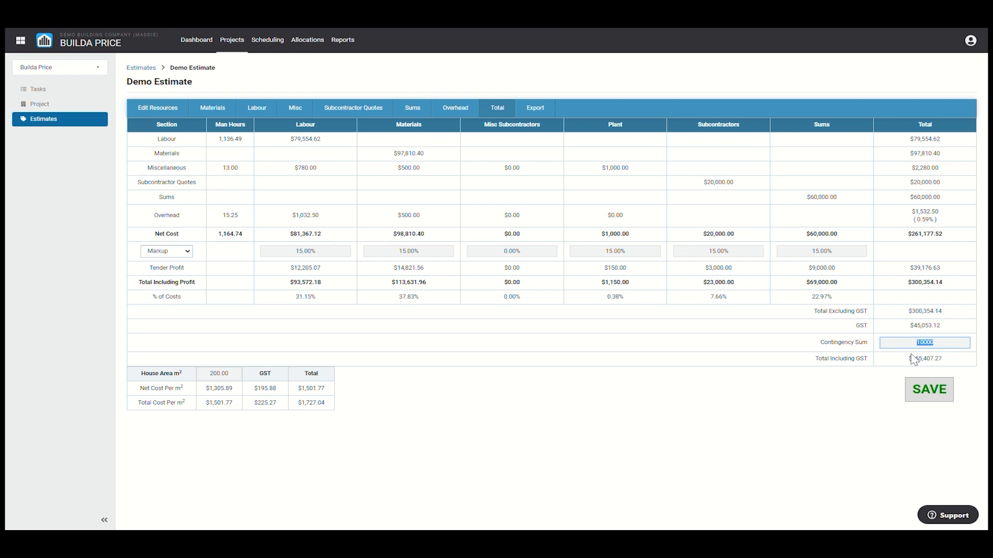
pyautogui.click(879, 376)
# Step: Set the house area to 250 m² for the cost per square metre figures
pyautogui.click(239, 378)
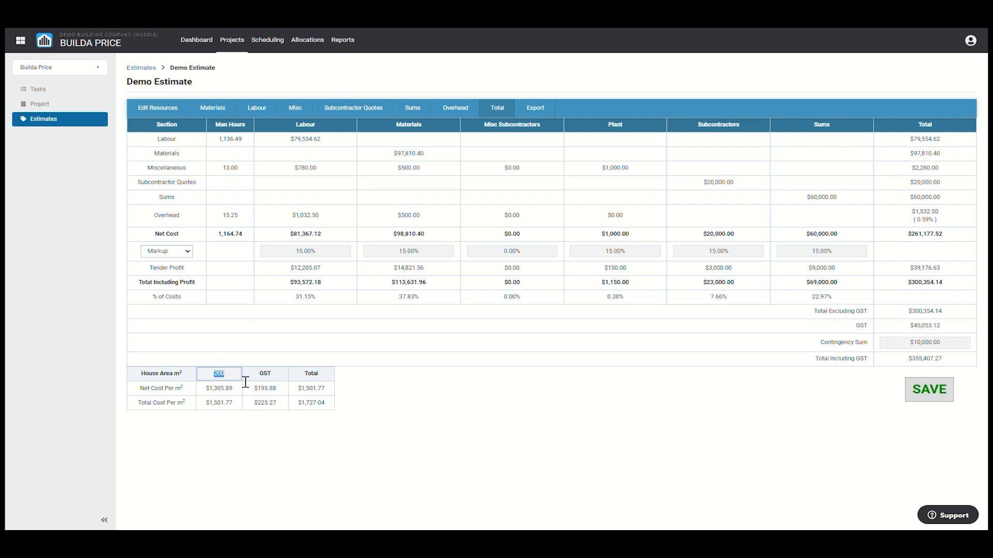
pyautogui.write('250')
pyautogui.click(317, 408)
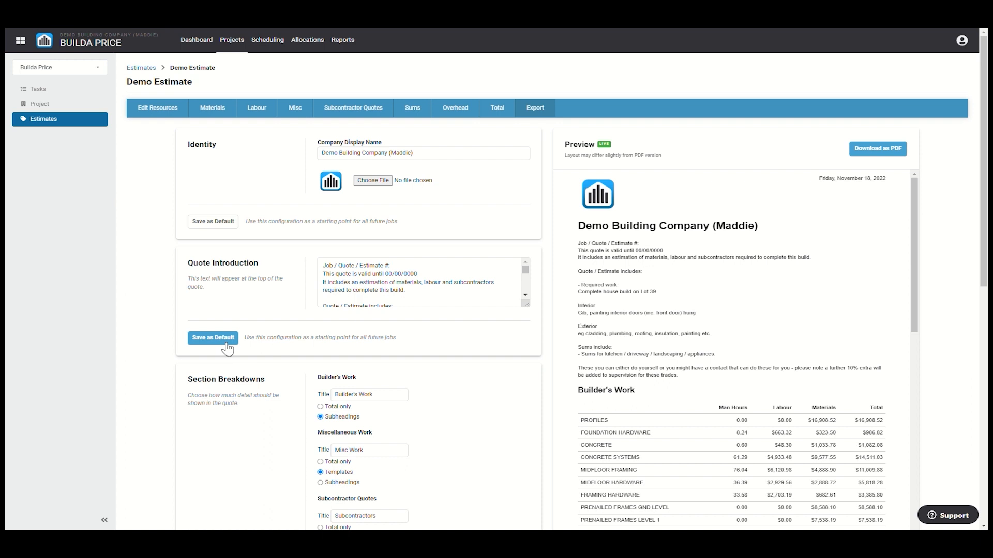
# Step: Examine the section breakdown options and titles for the exported quote alongside its live preview
pyautogui.scroll(-4, 228, 348)
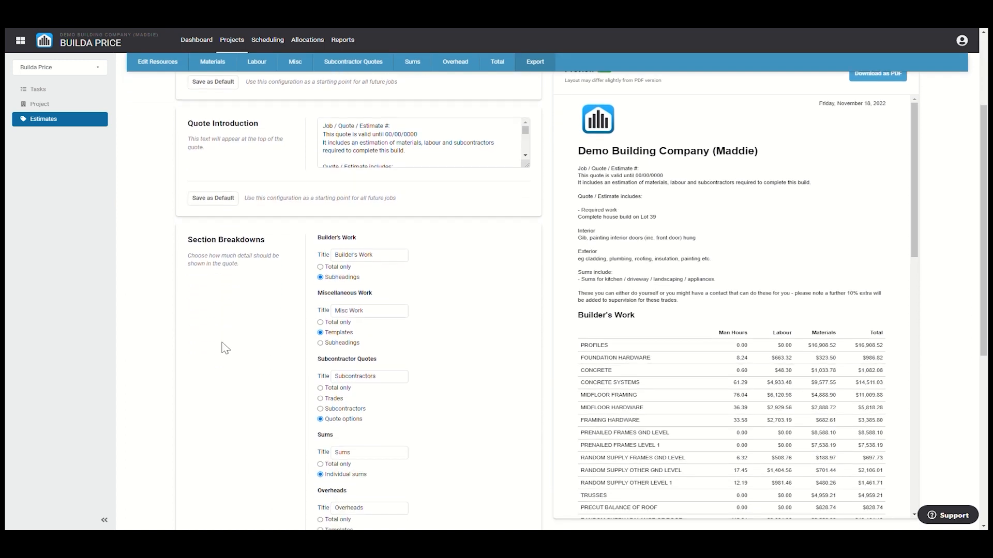
pyautogui.scroll(-1, 226, 348)
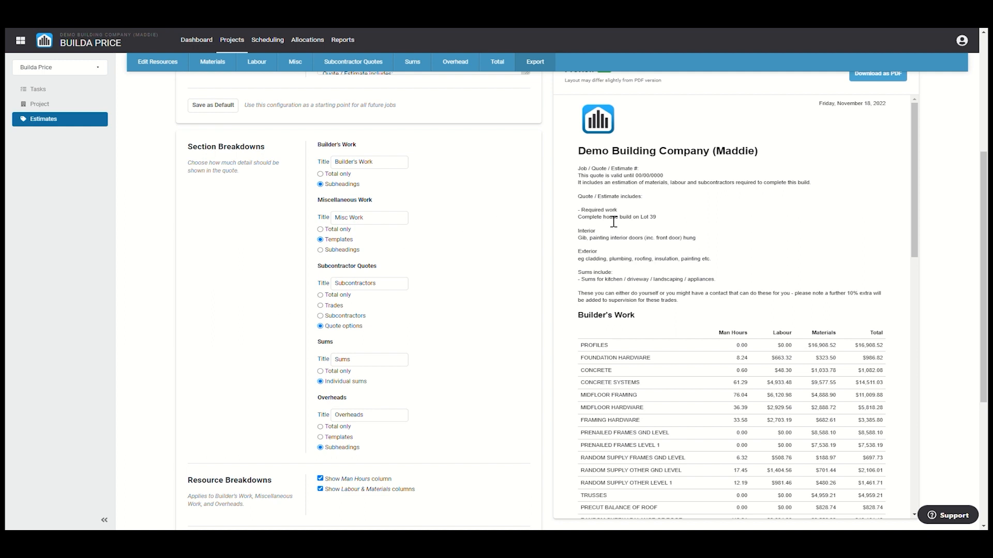
pyautogui.scroll(-1, 687, 238)
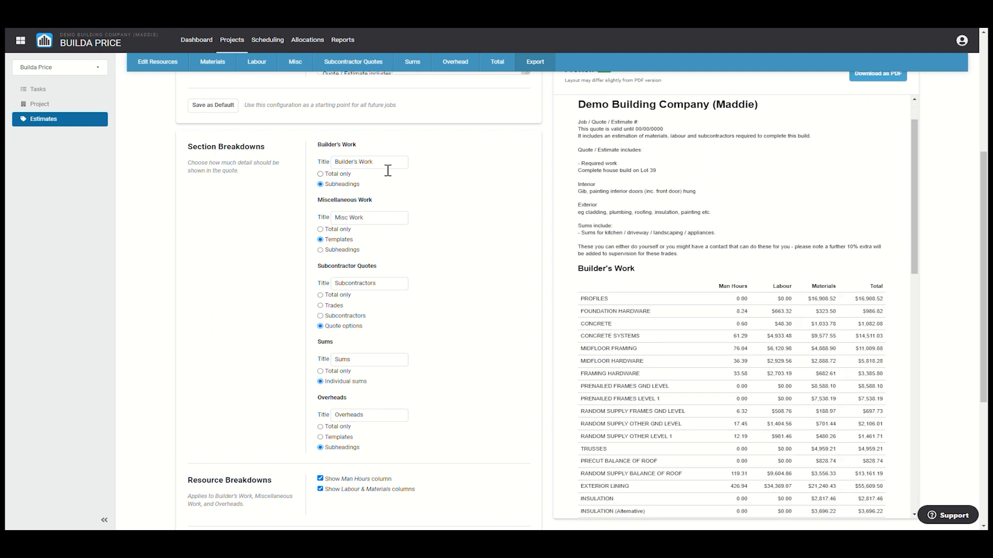
pyautogui.click(396, 287)
pyautogui.scroll(-2, 449, 309)
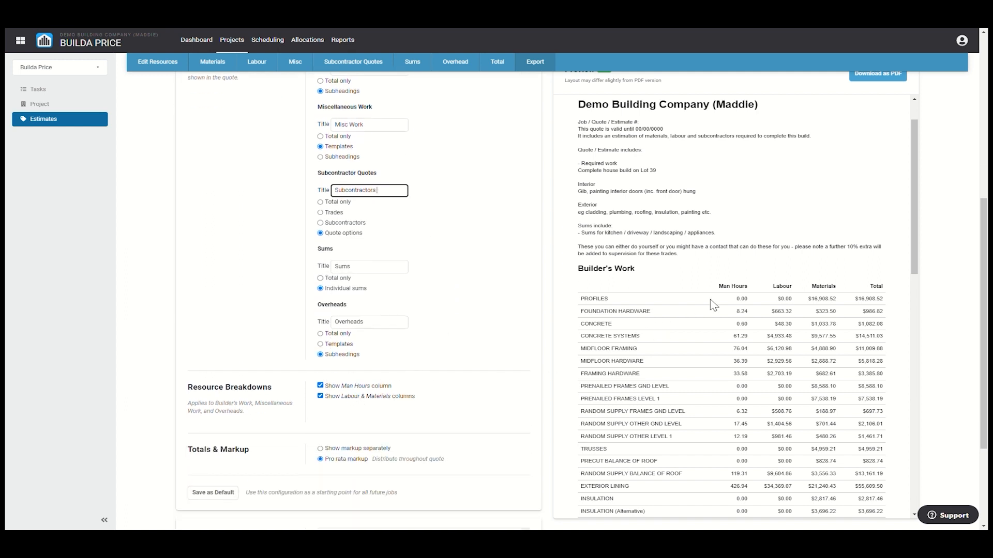
# Step: Set the quote totals to show markup separately, and check the Markup line in the preview
pyautogui.moveTo(719, 287); pyautogui.dragTo(837, 288)
pyautogui.click(842, 287)
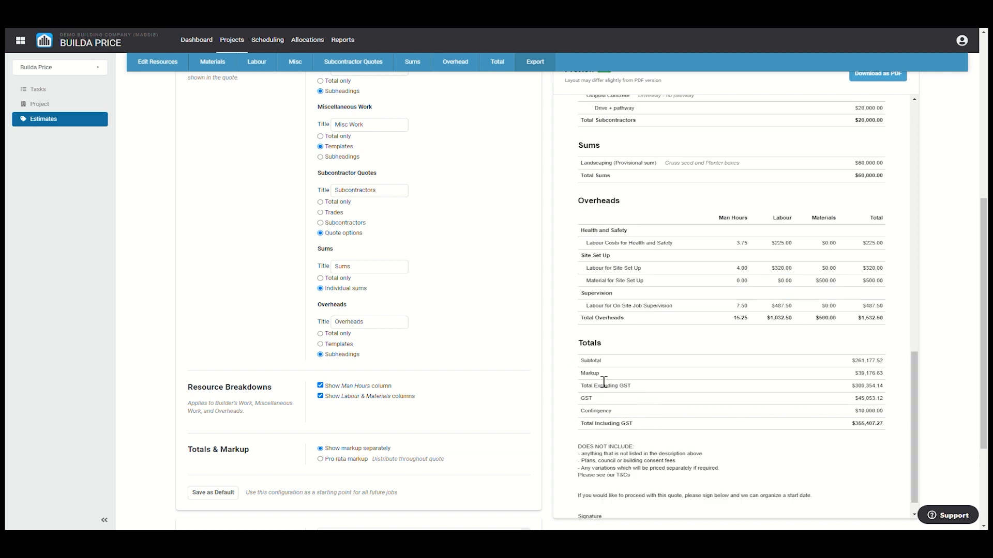
pyautogui.moveTo(602, 377); pyautogui.dragTo(575, 377)
pyautogui.click(574, 376)
pyautogui.scroll(-1, 360, 461)
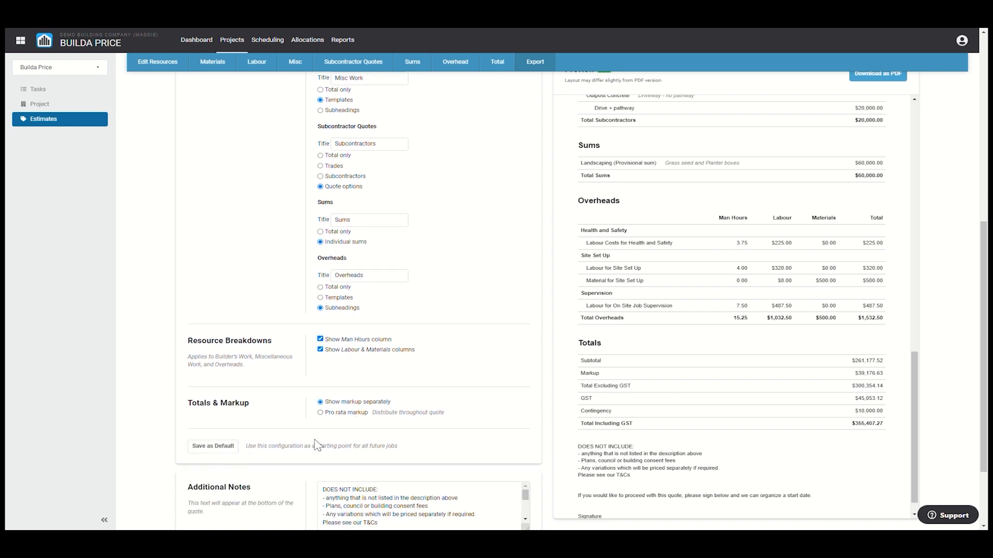
# Step: Look over the remaining export settings and download the quote as a PDF
pyautogui.scroll(-2, 315, 447)
pyautogui.scroll(-1, 665, 448)
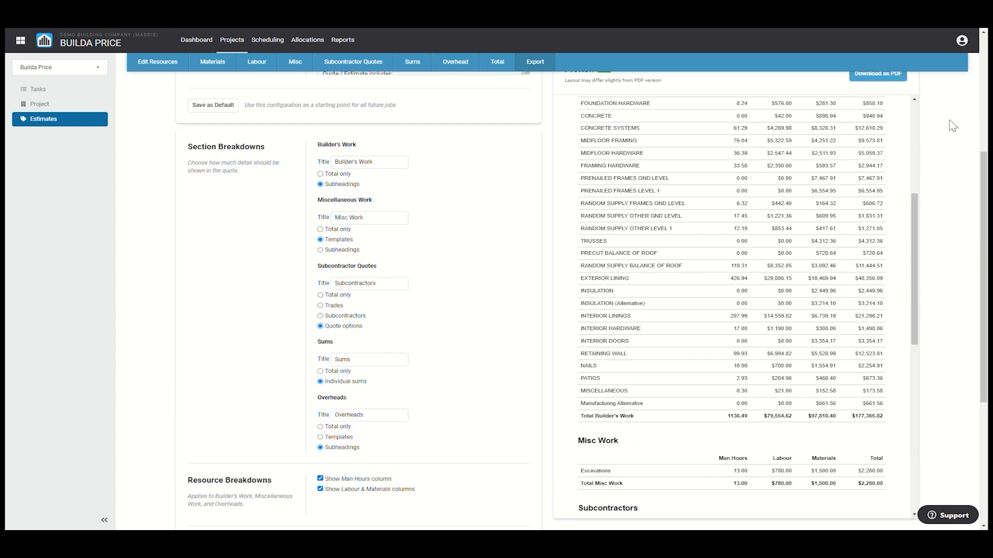
pyautogui.scroll(1, 941, 101)
pyautogui.scroll(2, 941, 102)
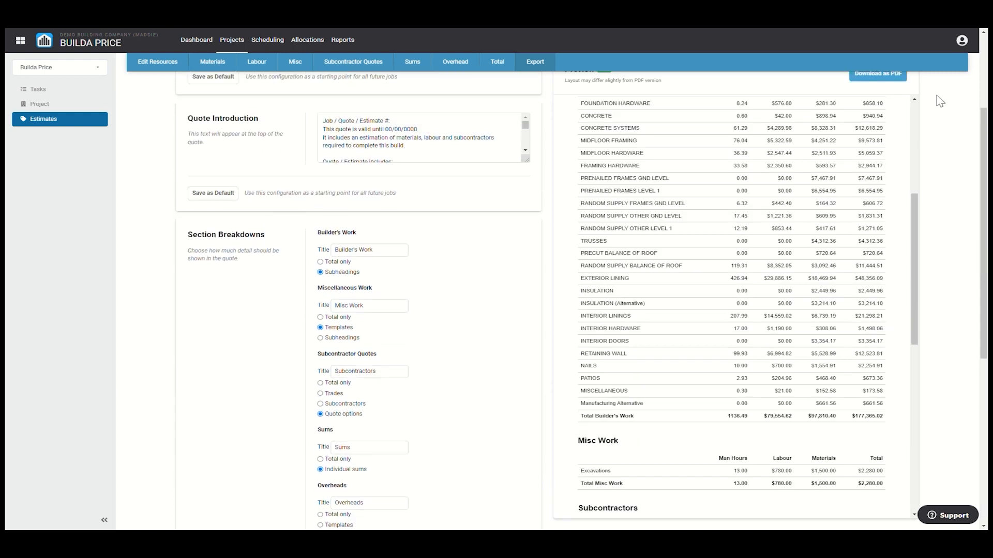
pyautogui.click(888, 82)
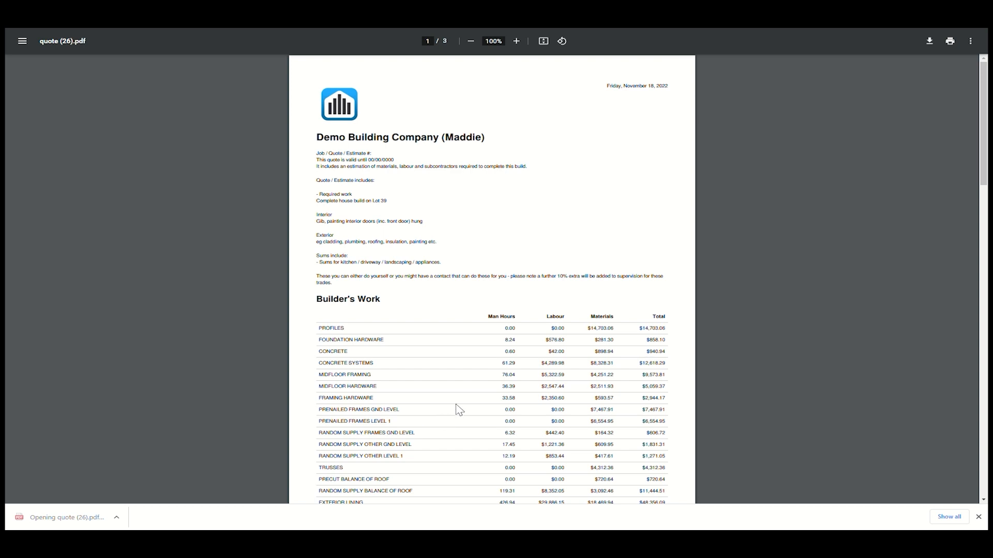